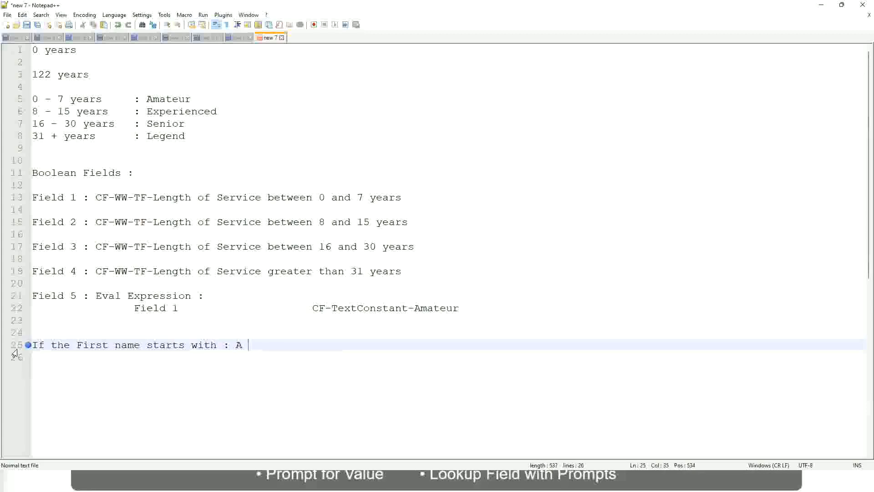
Step: Complete the first-name rule on line 25 with the range "A - G :" and the label A Listers
text(- G)
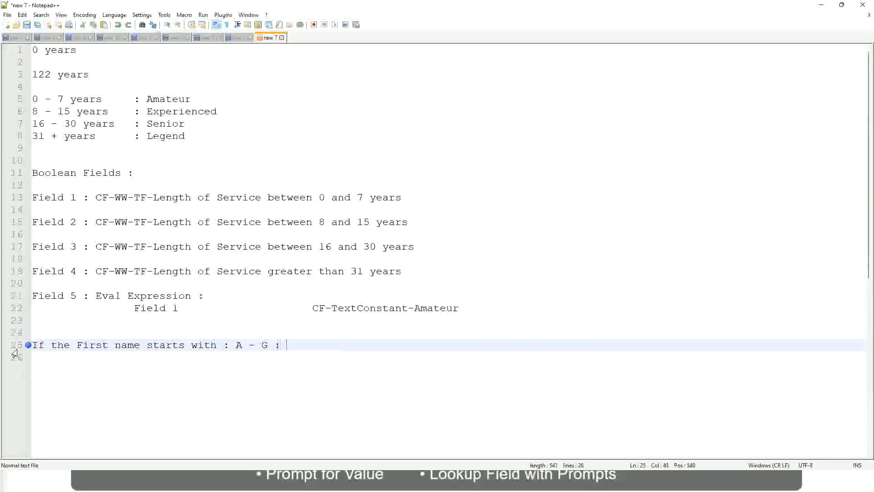
text(: 		A 1I)
key(BackSpace)
text(Listers)
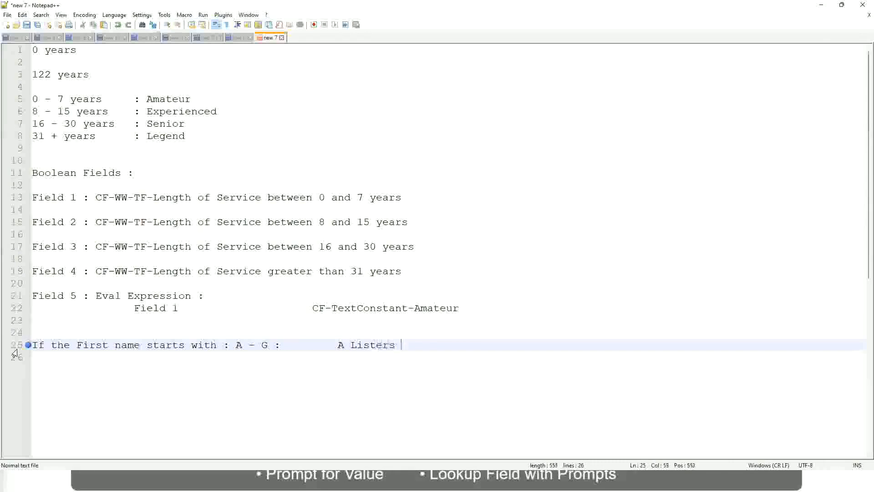
key(BackSpace)
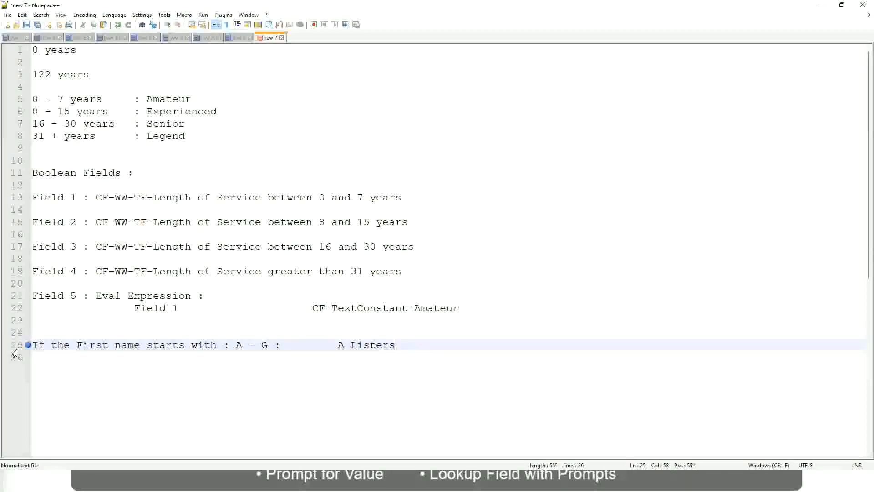
Step: Enclose the label A Listers on line 25 in double quotation marks
key(ctrl+Left)
key(ctrl+Left)
text("")
key(Right)
key(Left)
key(Left)
key(Left)
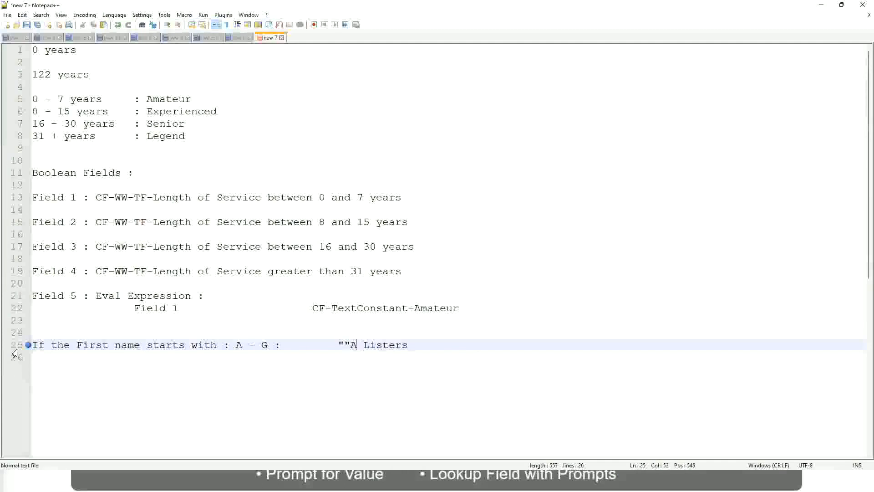
key(Left)
key(BackSpace)
key(Right)
key(Right)
key(Right)
key(Right)
key(Right)
key(Right)
key(Right)
key(Right)
key(Right)
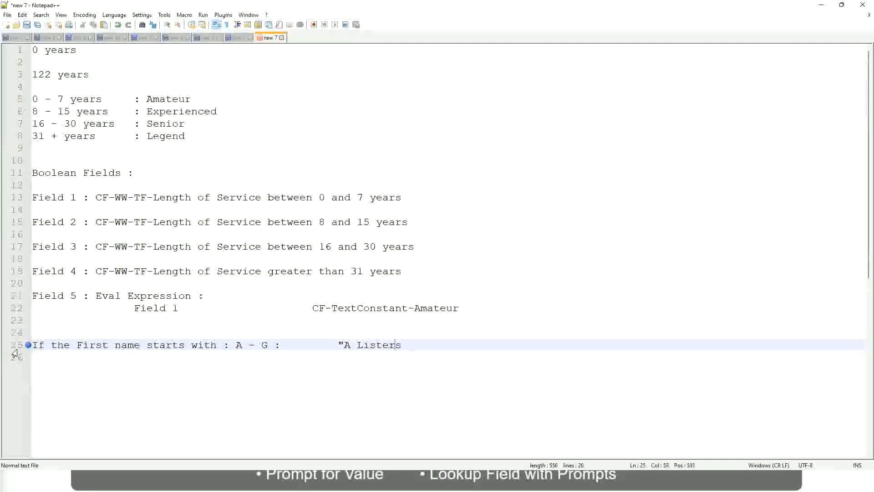
key(Return)
text(")
key(BackSpace)
key(BackSpace)
text(")
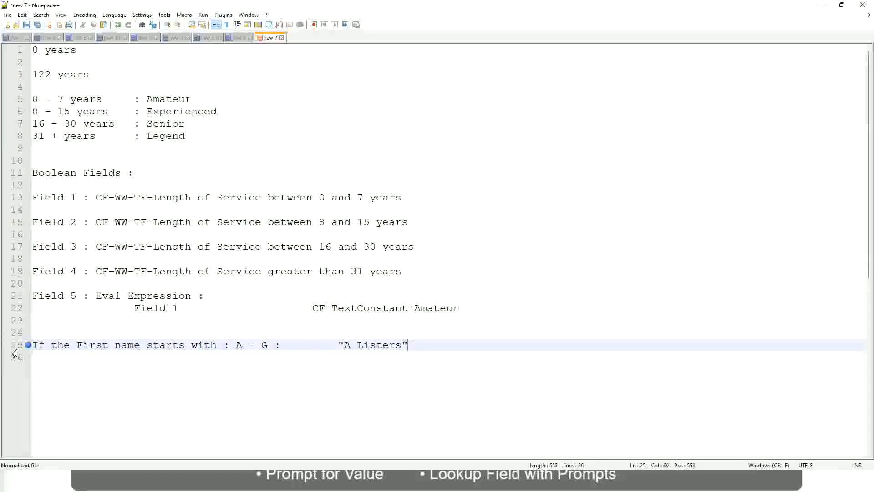
Step: Add a line below for the range H - P with the label "His Majesty", aligned with the rule above
key(Return)
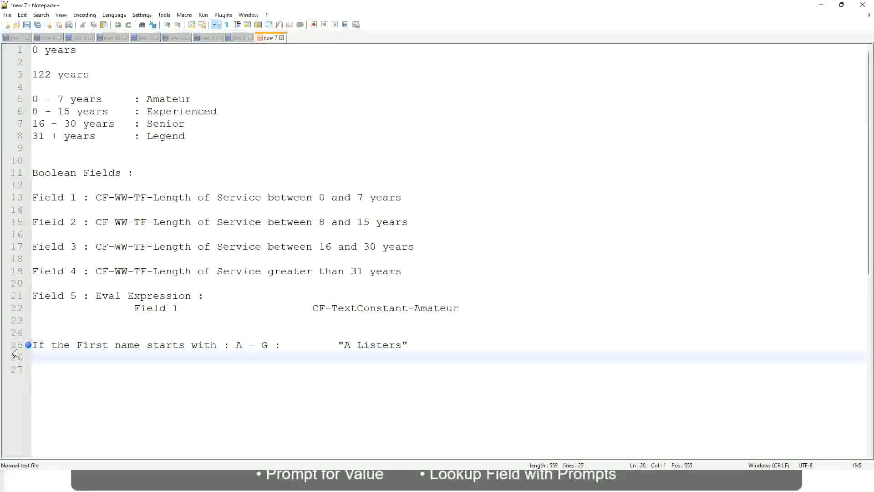
text(H -)
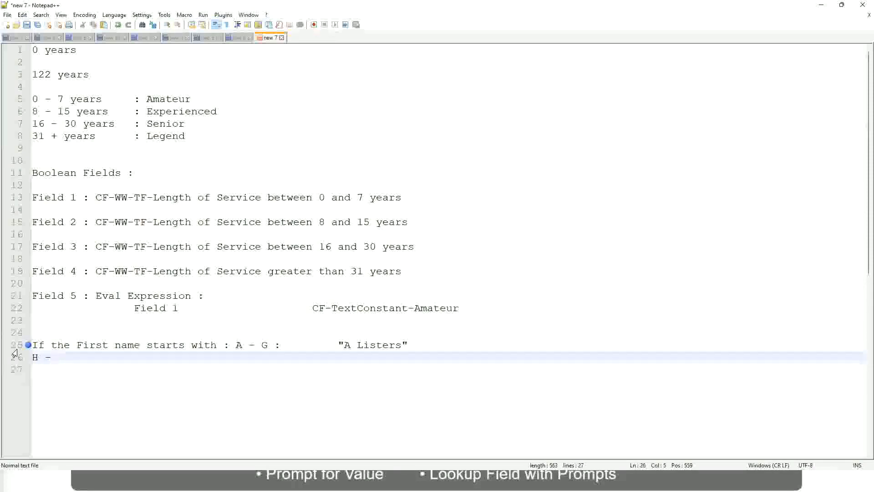
text(P)
key(Tab)
key(Tab)
key(Tab)
key(Tab)
key(Tab)
key(Tab)
key(Tab)
key(Tab)
key(Tab)
text(:)
key(Tab)
key(Tab)
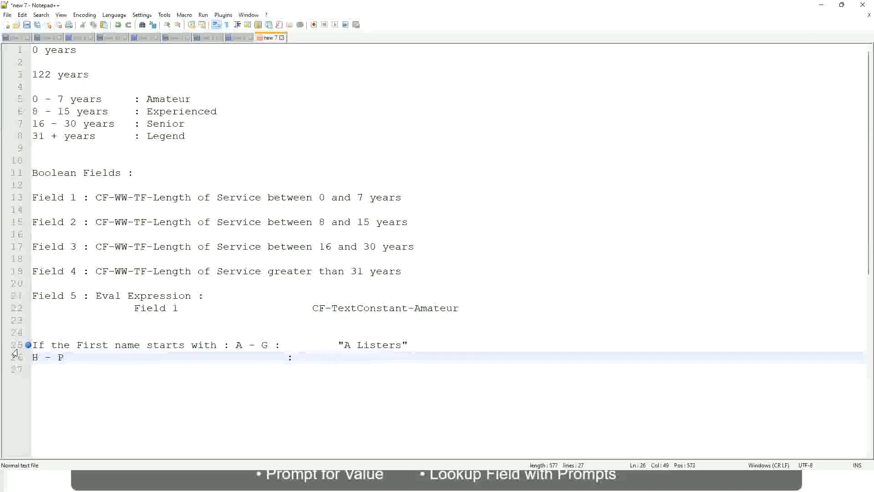
text("His Majesty)
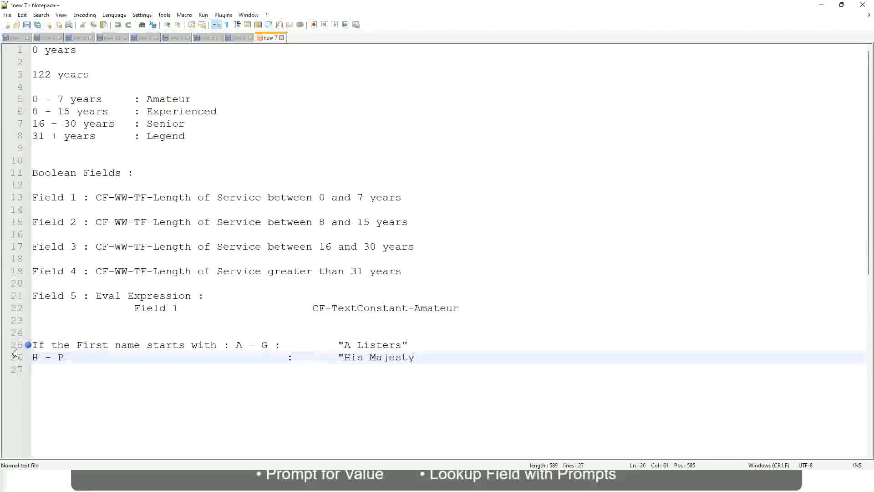
text("")
key(BackSpace)
Step: Add a third line for the range L - Z with the label "Lords", aligned with the rules above
key(Return)
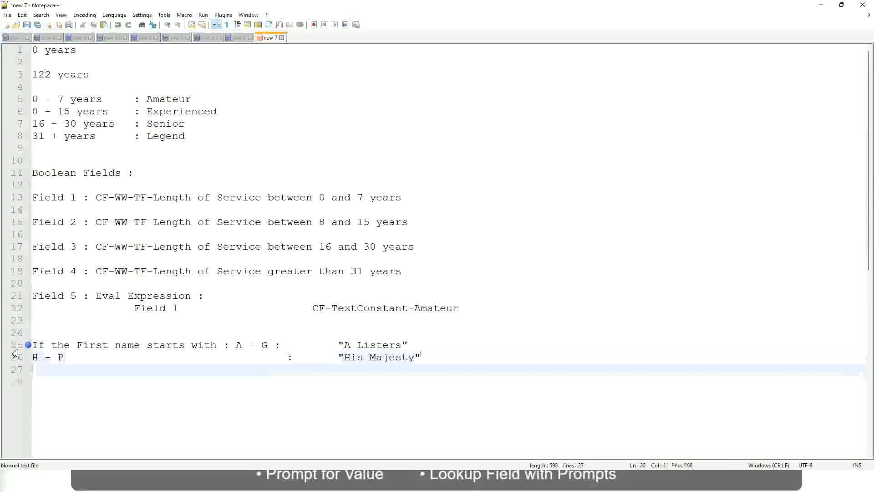
text(L)
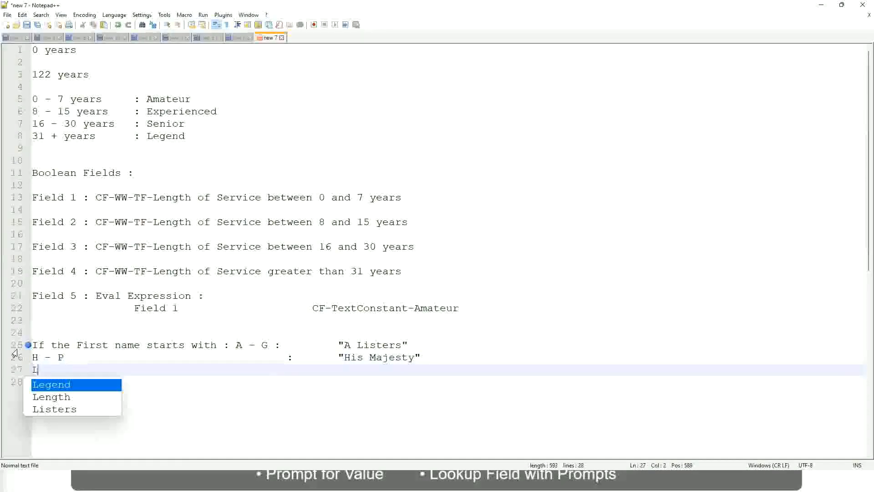
text( - Z)
key(Tab)
key(Tab)
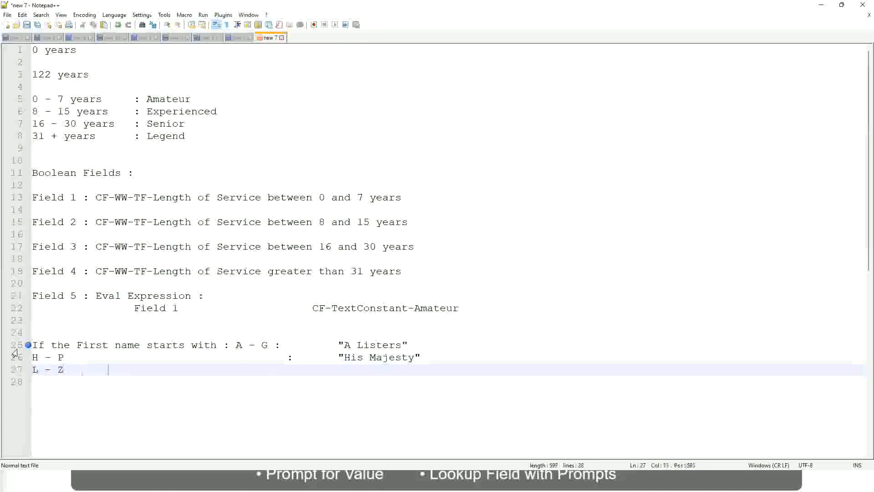
key(Tab)
text(:       )
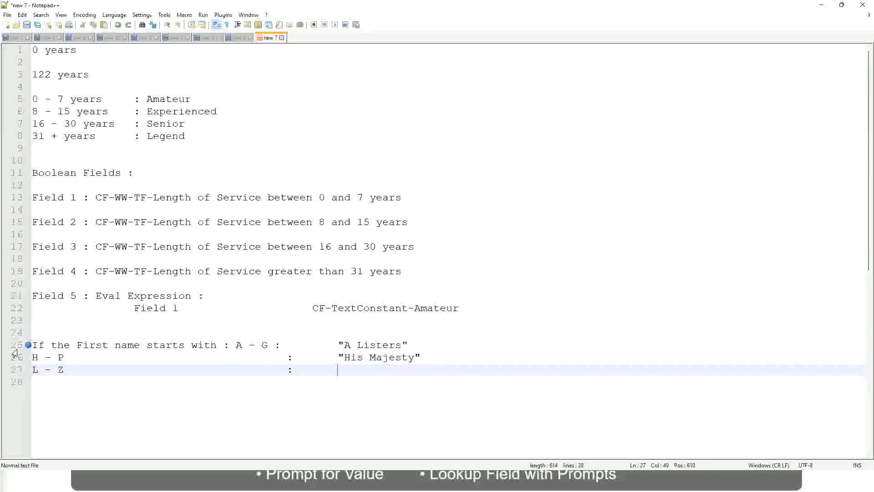
text("Lords)
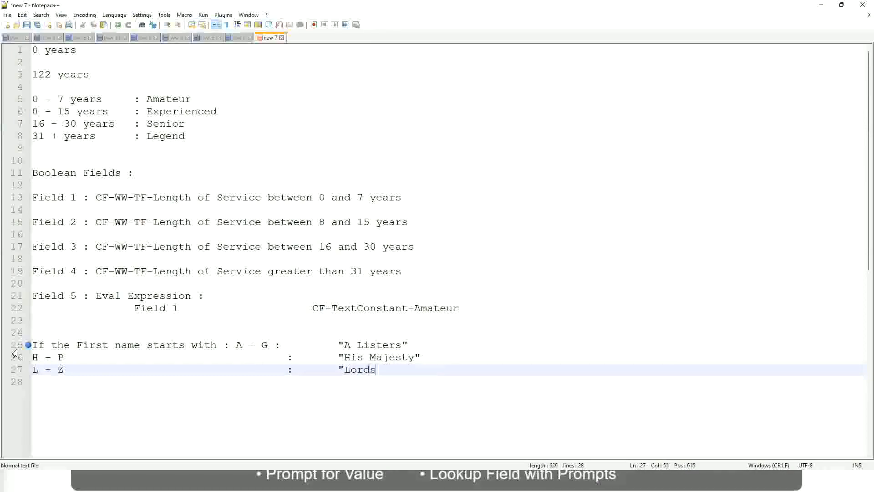
text(")
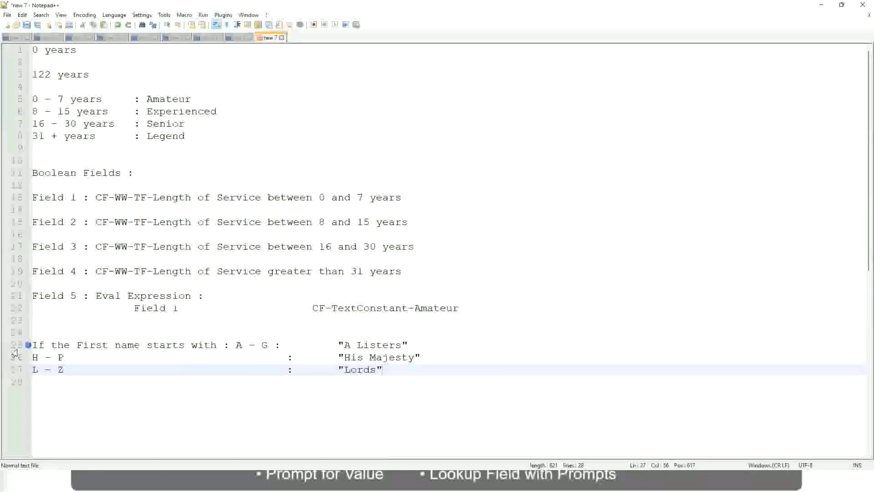
click(391, 370)
drag(380, 370, 418, 345)
click(359, 345)
click(395, 360)
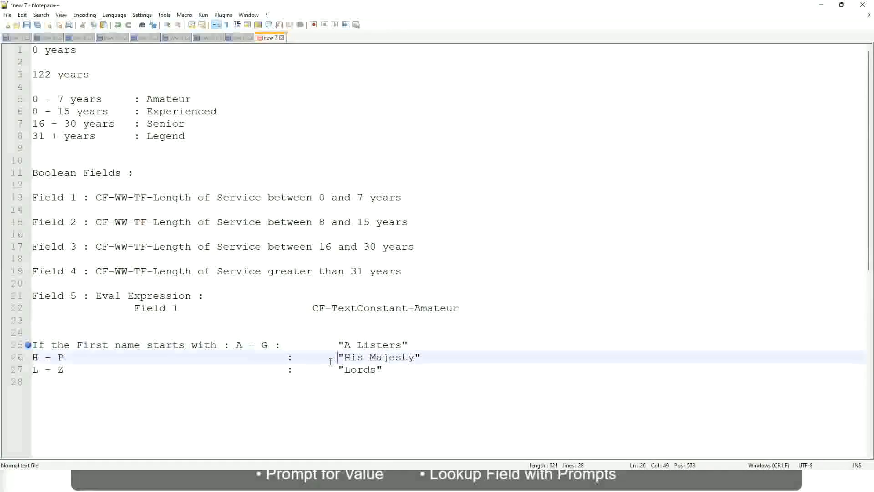
Step: Replace all three first-name rule lines with a new line beginning with "If"
drag(398, 378, 28, 345)
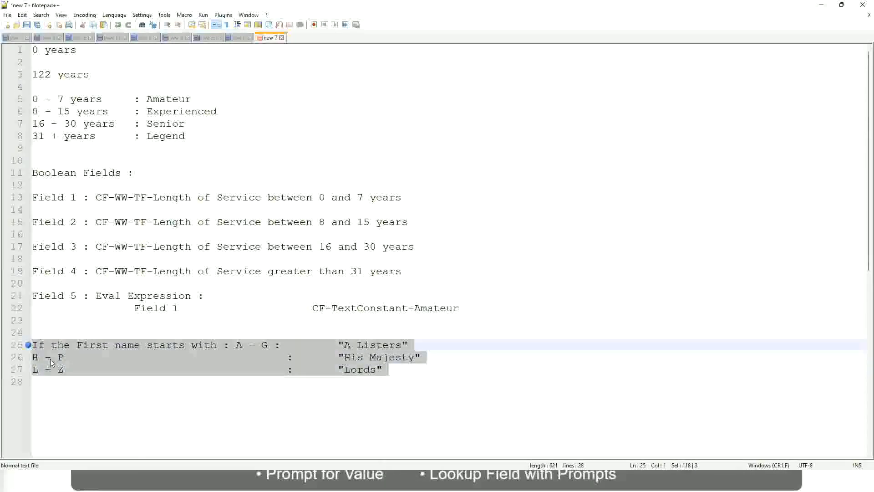
text(If )
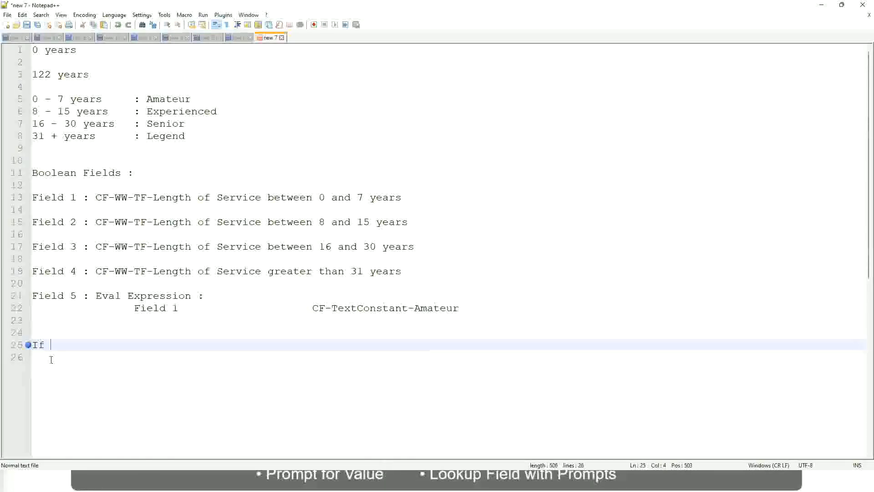
text(Prior E)
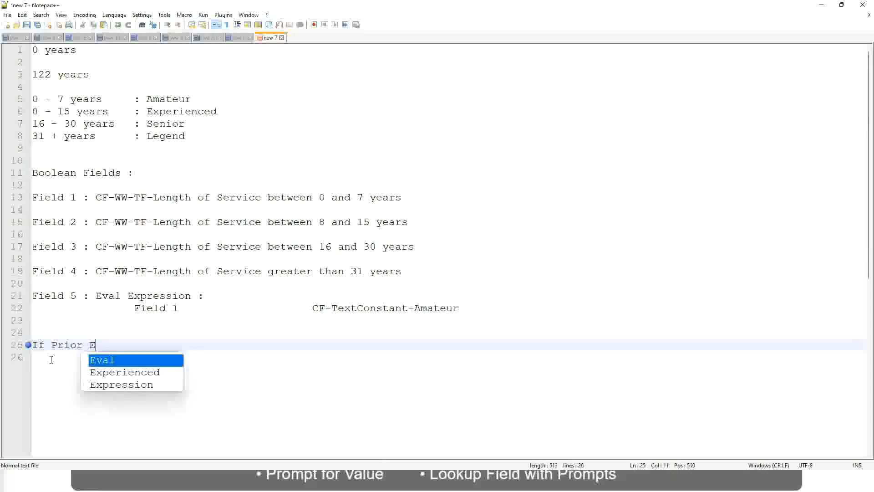
text(xperience)
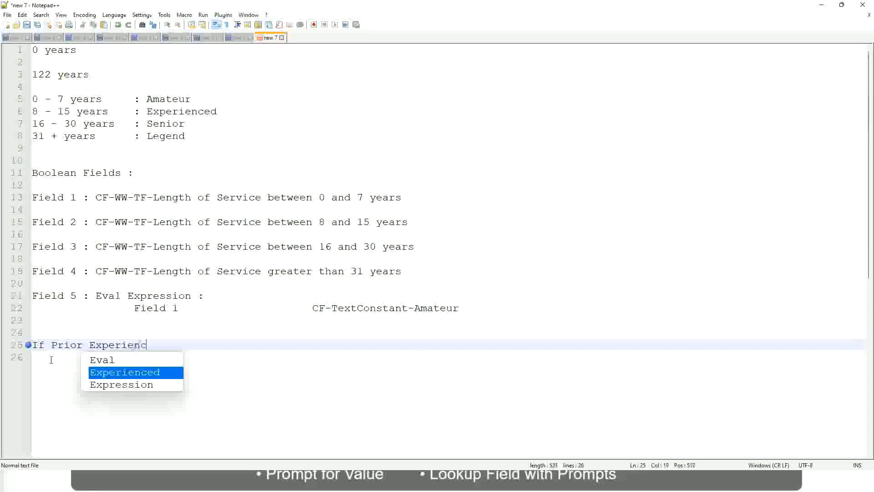
key(BackSpace)
key(BackSpace)
key(BackSpace)
key(BackSpace)
key(BackSpace)
key(BackSpace)
key(BackSpace)
key(BackSpace)
key(BackSpace)
key(BackSpace)
key(BackSpace)
key(BackSpace)
key(BackSpace)
key(BackSpace)
key(BackSpace)
key(BackSpace)
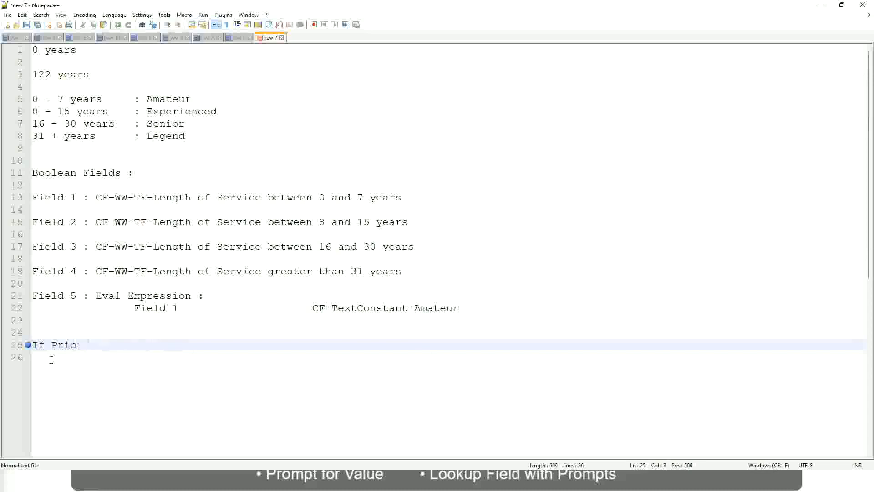
text(Job )
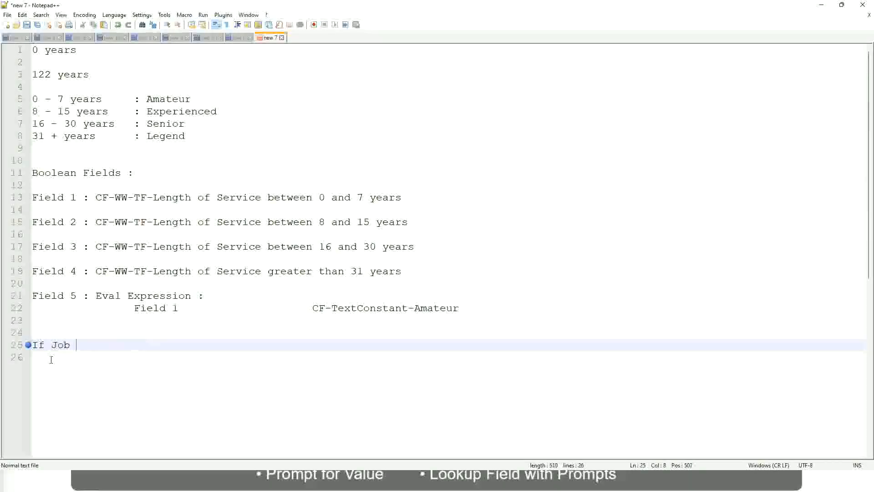
text(Profile is )
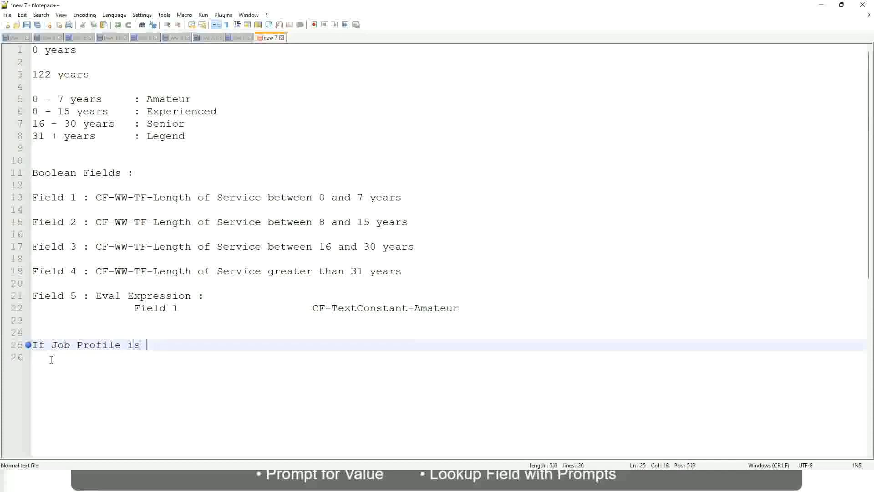
text(: Mana)
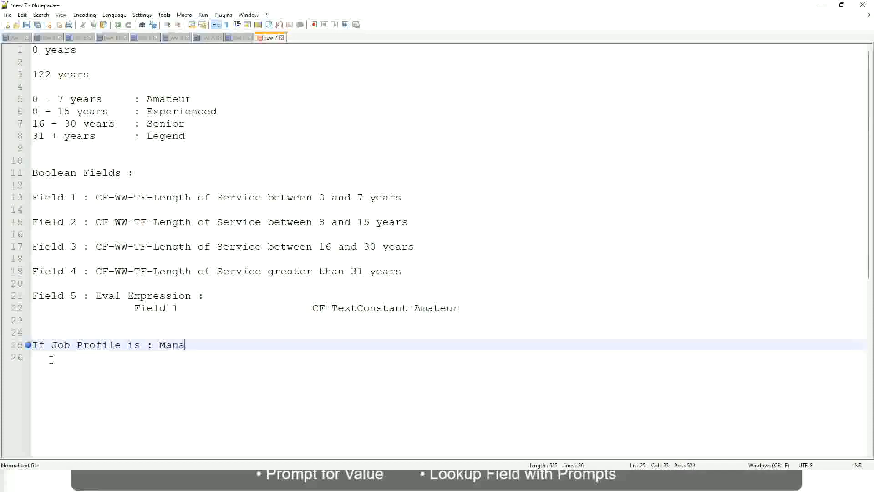
text(ger)
key(BackSpace)
key(BackSpace)
key(BackSpace)
key(BackSpace)
key(BackSpace)
key(BackSpace)
key(BackSpace)
key(BackSpace)
key(BackSpace)
key(BackSpace)
key(BackSpace)
key(BackSpace)
key(BackSpace)
key(BackSpace)
key(BackSpace)
key(BackSpace)
key(BackSpace)
key(BackSpace)
key(BackSpace)
key(BackSpace)
key(BackSpace)
key(BackSpace)
Step: Complete the condition on line 25 so it reads "If Management Level is Manager or Above"
text(Manage)
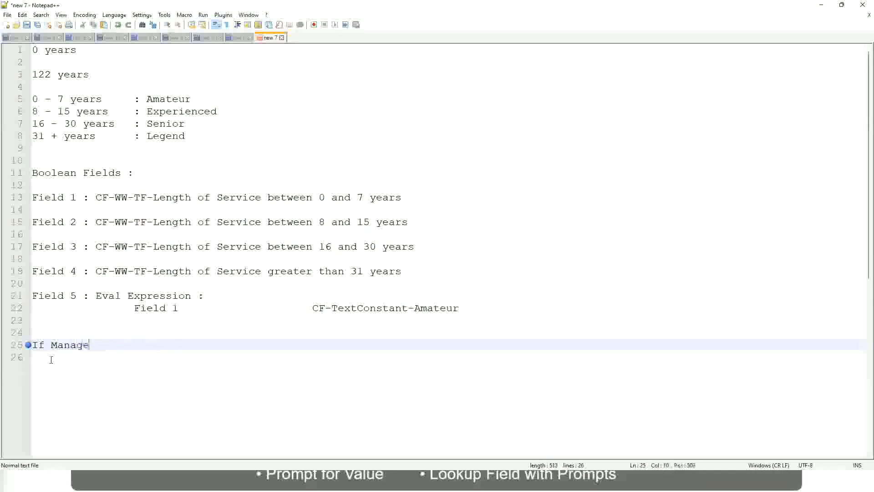
text(ment Level is Manager )
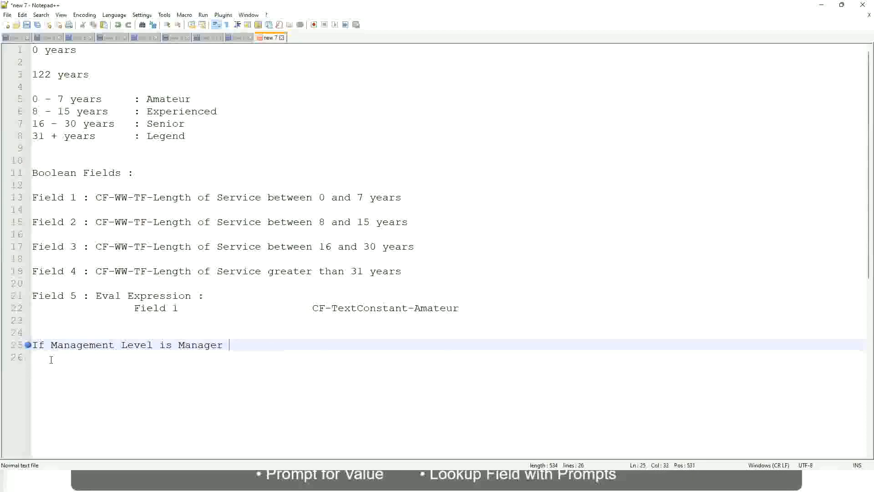
text(or Above)
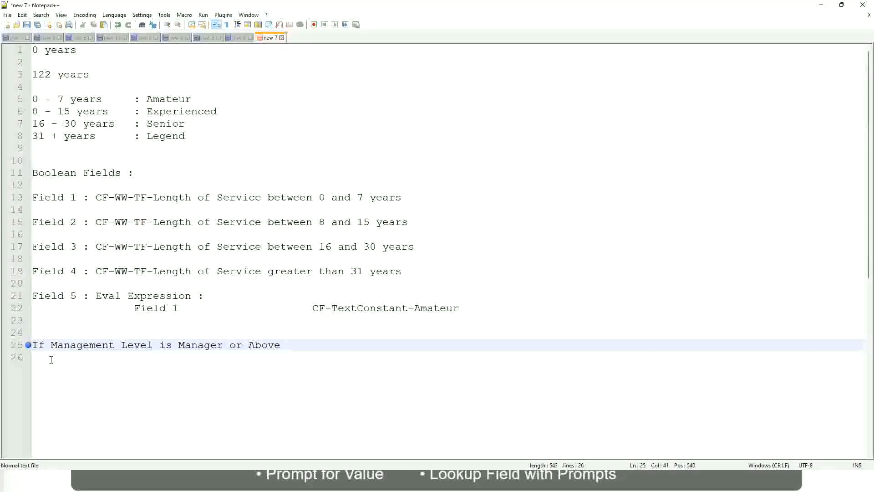
Step: Add the outcome "Proposed Allowance Plan : Car Allowance" on the same line, spaced well apart from the condition
key(Tab)
key(Tab)
key(Tab)
key(Tab)
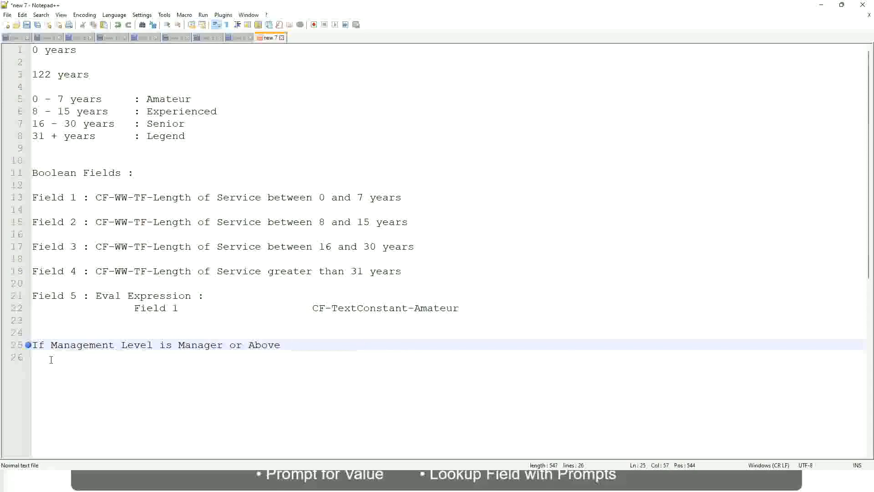
key(Tab)
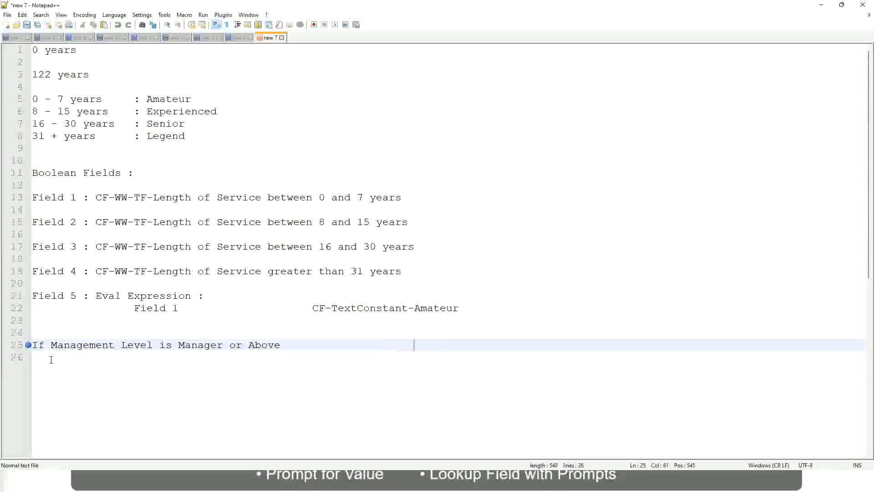
text(Proposed)
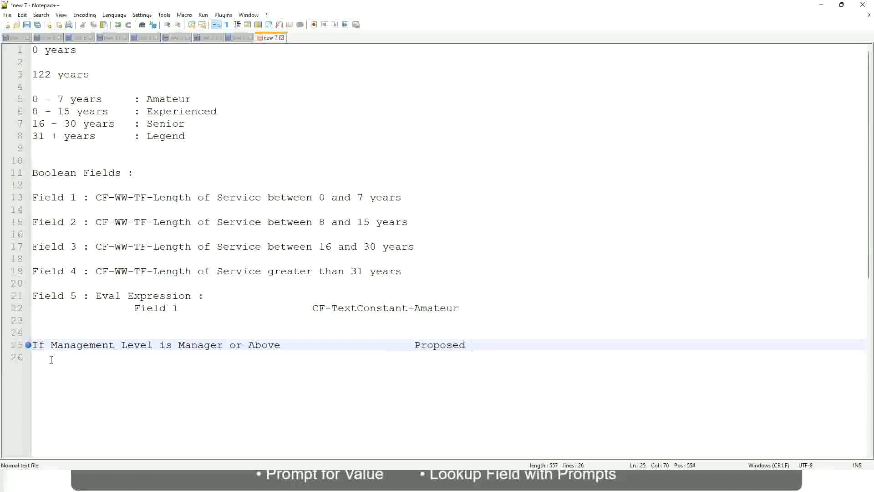
text(Allowance Plan)
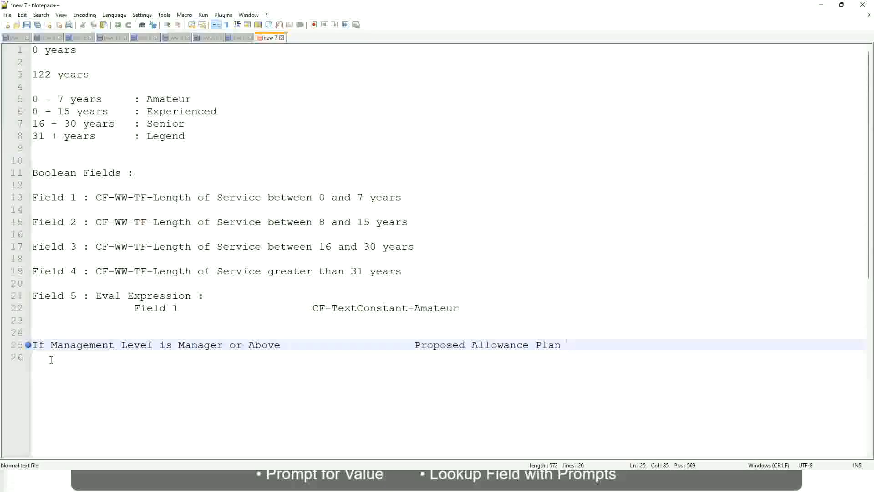
text(: )
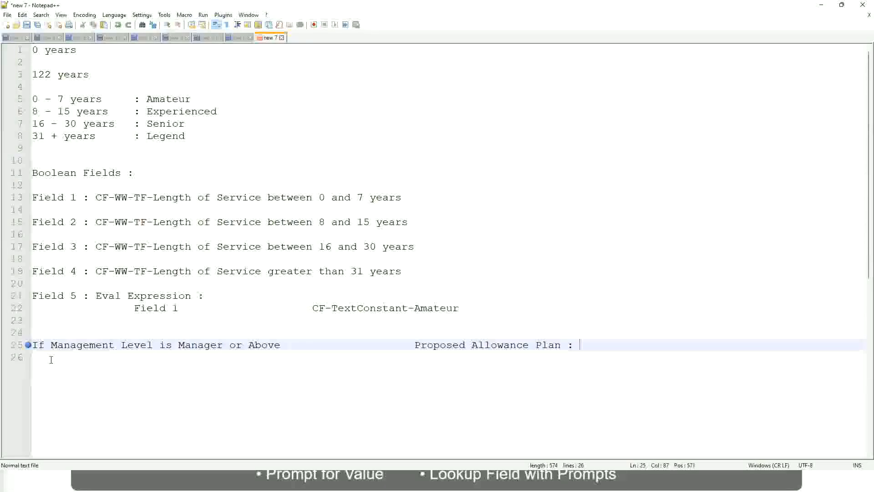
text(Car Allowance)
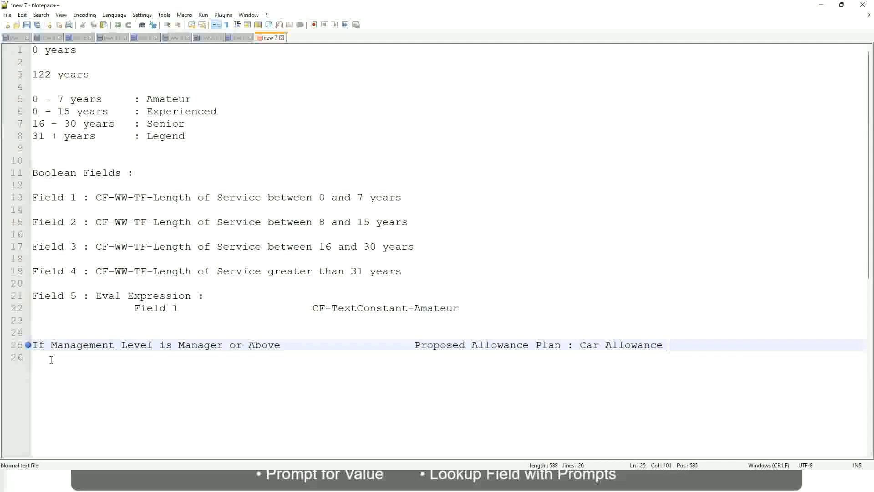
Step: Start a second rule on line 26 with the text "If Management Level is"
key(Return)
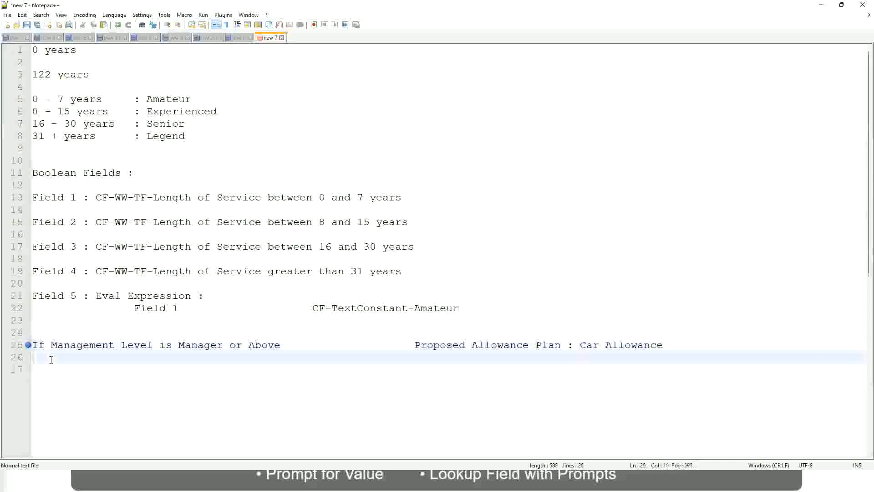
text(If Management Level is)
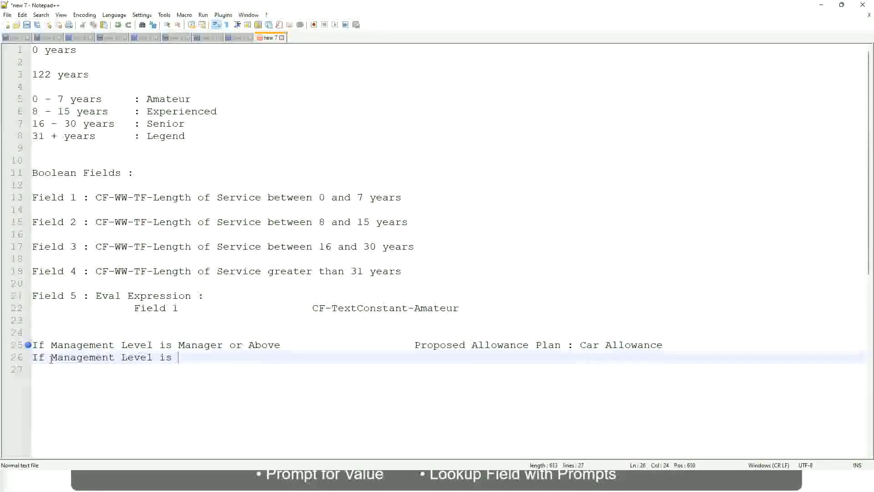
Step: Remove "or Above" from the condition on line 25 so it reads "If Management Level is Manager"
key(Up)
key(Right)
key(Right)
key(Right)
key(Right)
key(Right)
key(Right)
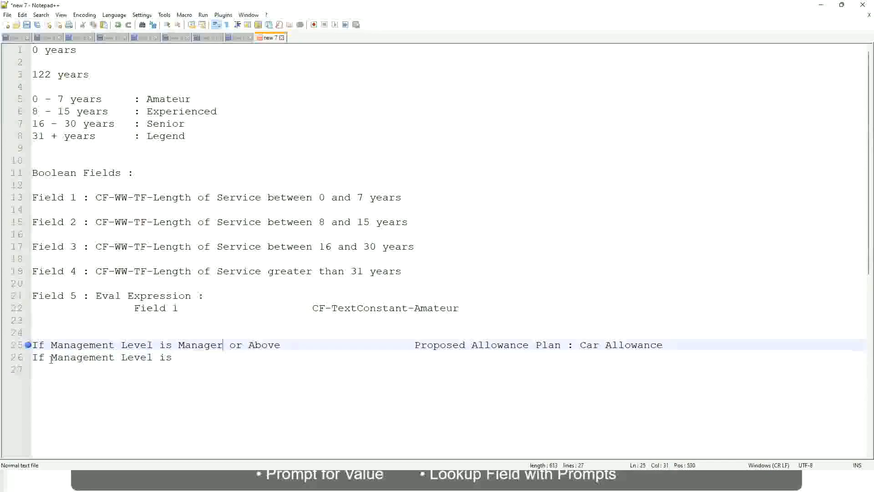
key(shift+Right)
key(shift+Right)
key(shift+Right)
key(shift+Right)
key(shift+Right)
key(shift+Right)
key(shift+Right)
key(shift+Right)
key(shift+Right)
key(Delete)
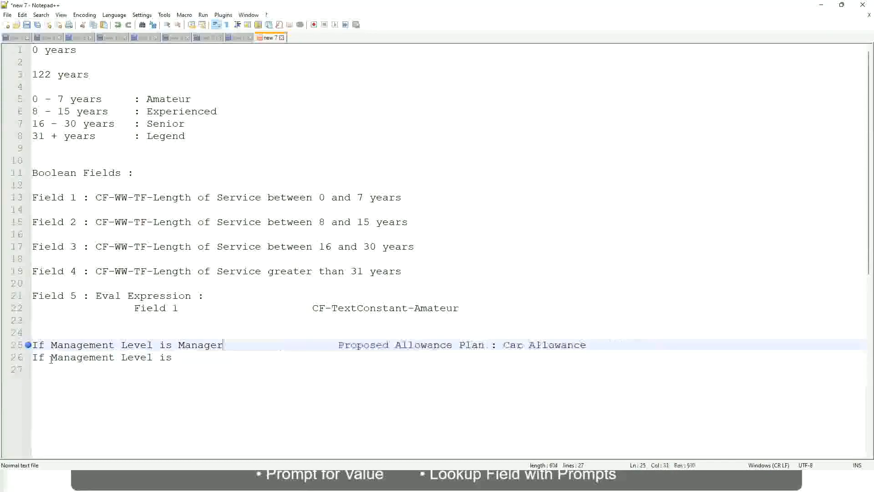
Step: Complete the line 26 rule with the level "Director" and the aligned outcome "Executive Allowance", and open a new line below
key(Down)
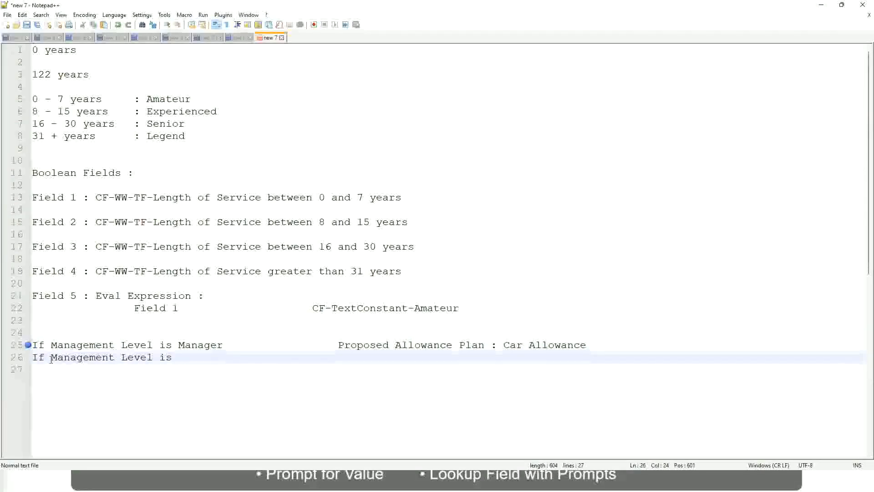
text(Director)
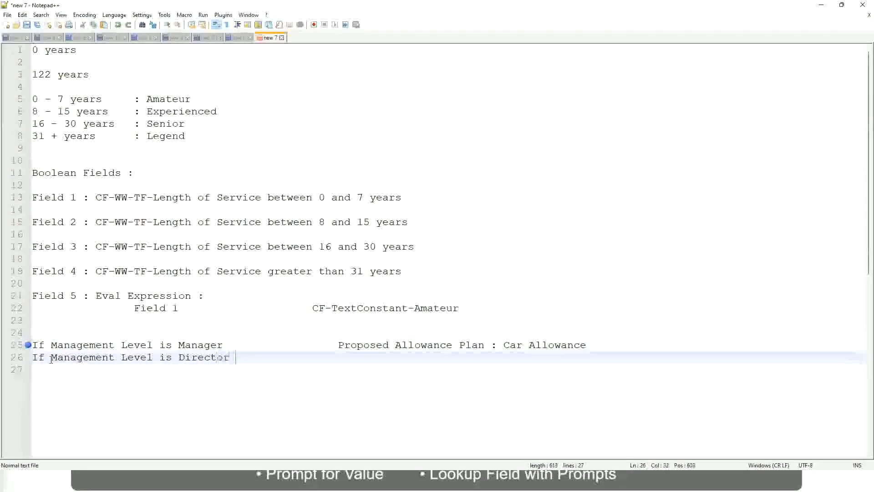
key(Tab)
key(Tab)
key(Tab)
key(Tab)
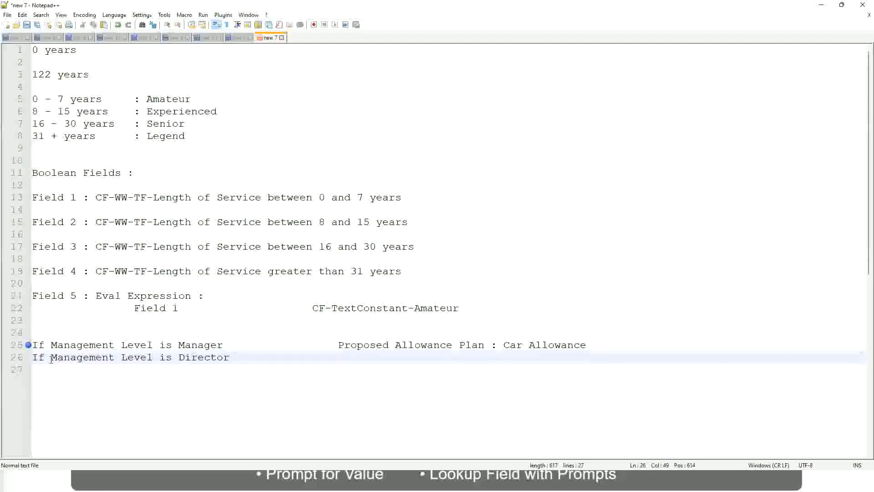
text(Executive Allo)
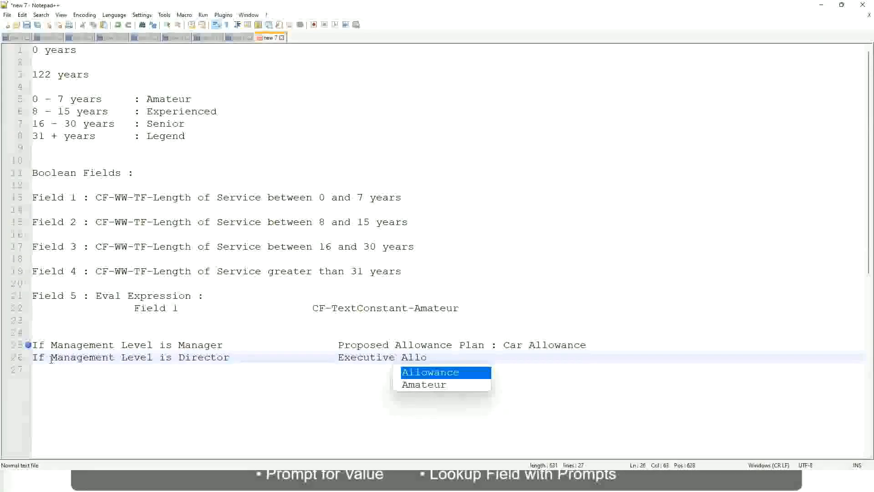
key(Return)
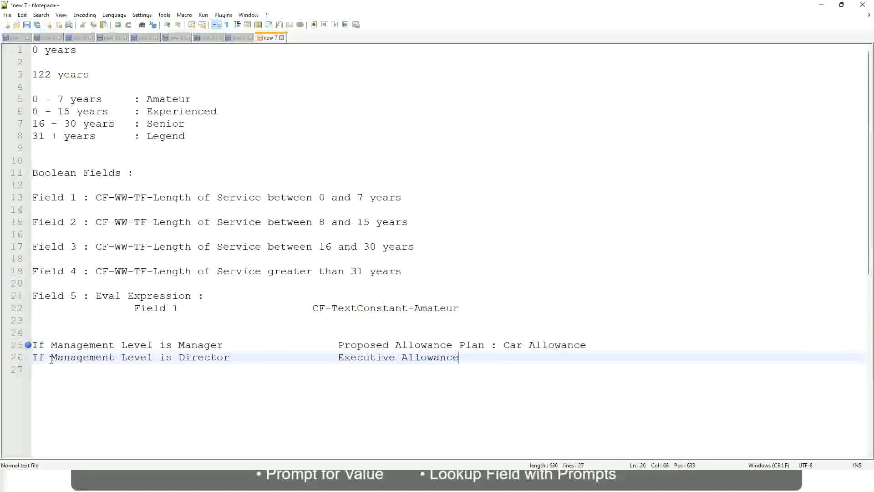
key(Return)
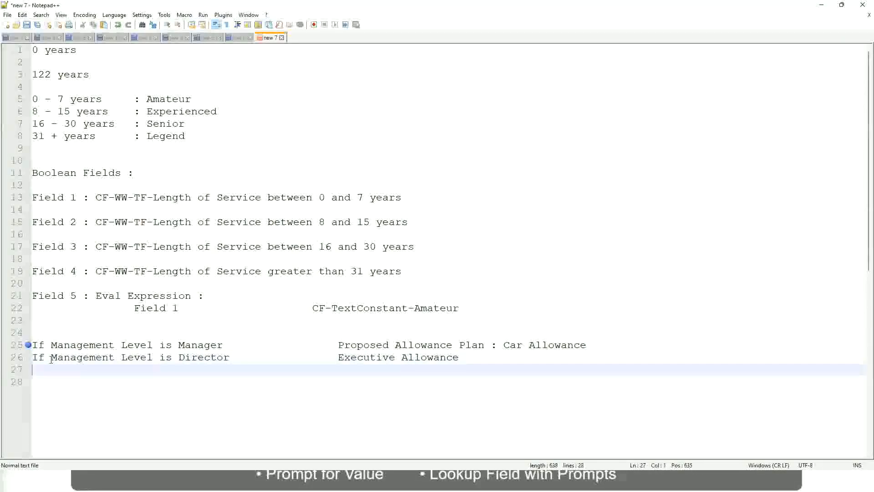
Step: Write the third rule's condition "If Management Level is CEO" on line 27
text(If Management)
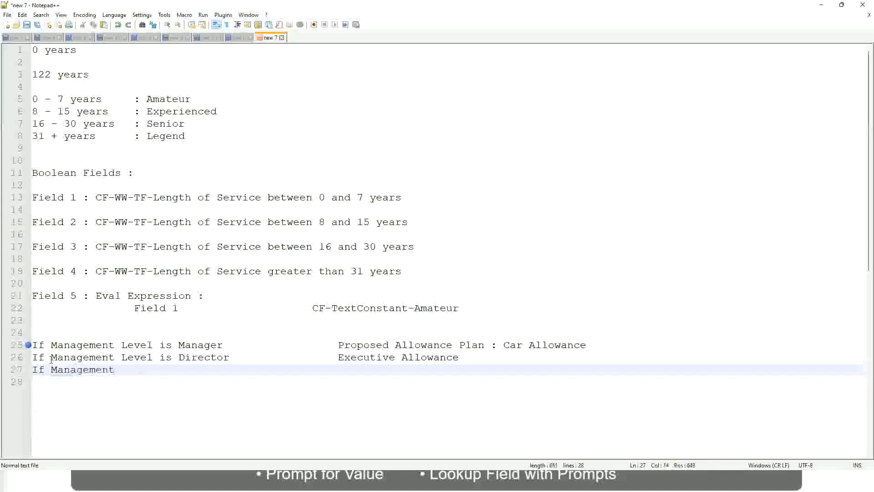
text( le)
key(BackSpace)
key(BackSpace)
text(le)
key(BackSpace)
key(BackSpace)
text(Le)
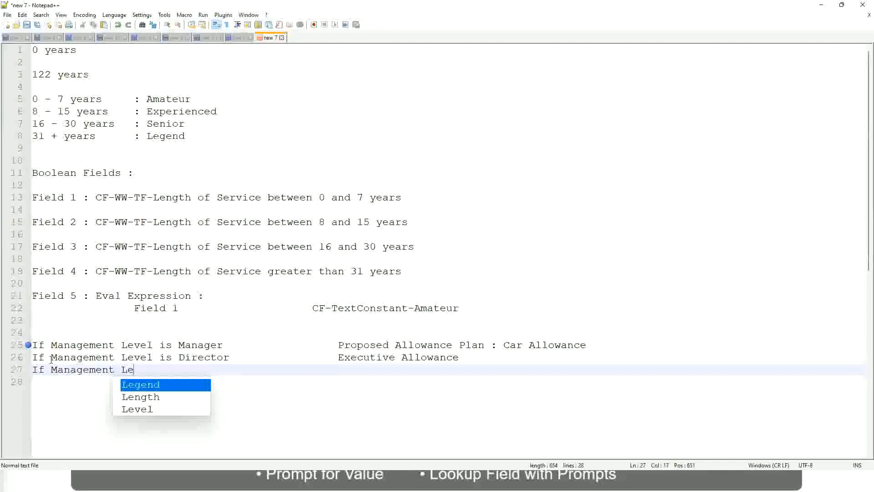
key(Down)
key(Down)
key(Return)
text(is )
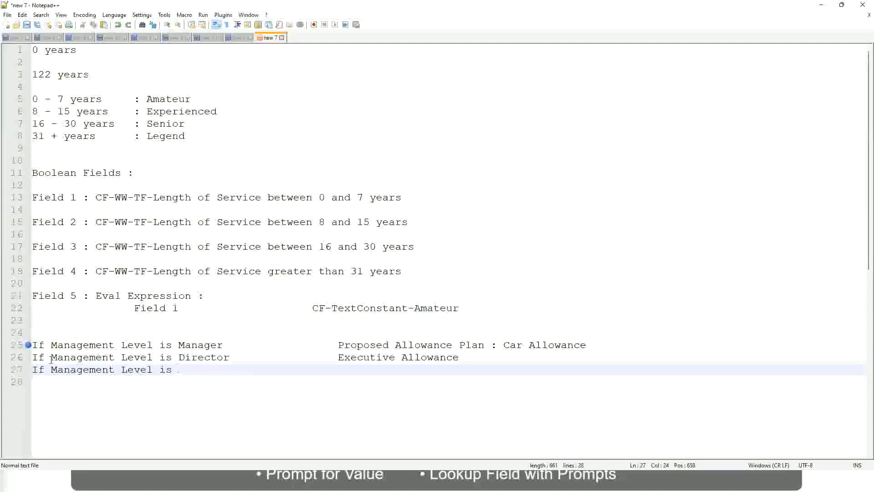
text(CEO)
Step: Add the outcome "CEO Allowance" to the CEO rule, aligned with the outcomes above
key(Tab)
key(Tab)
key(Tab)
key(Tab)
text(CEO Allowance)
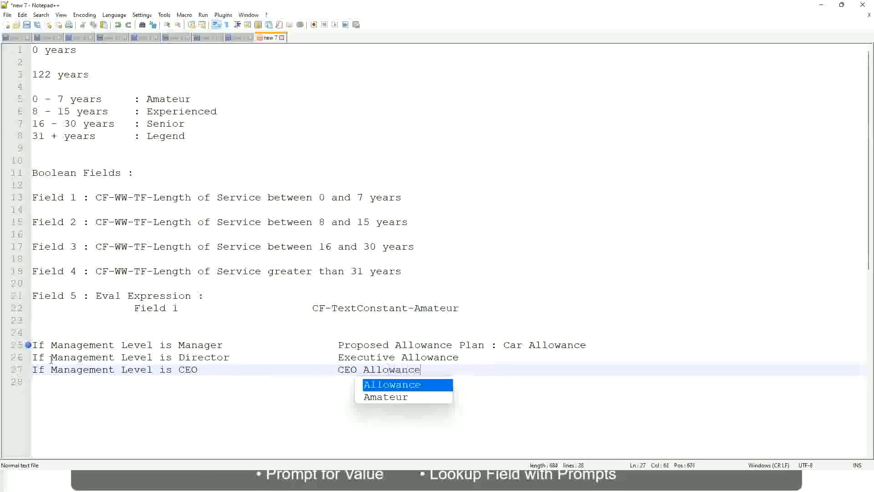
key(Escape)
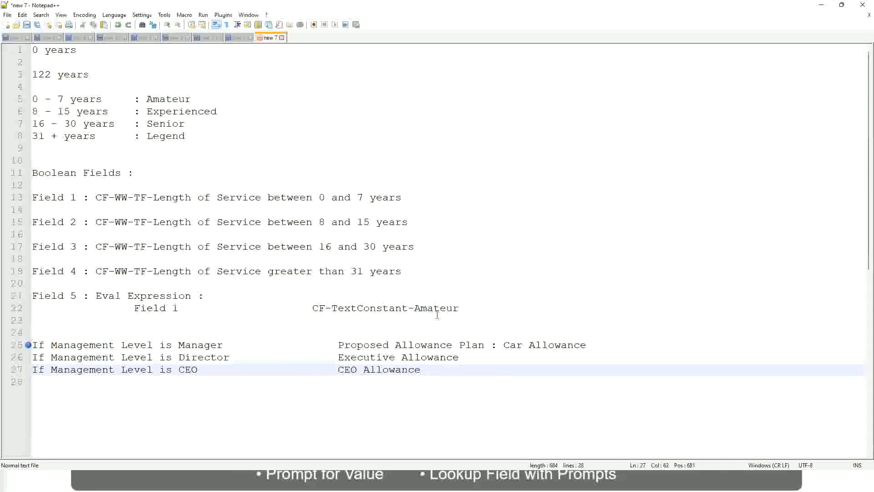
click(504, 345)
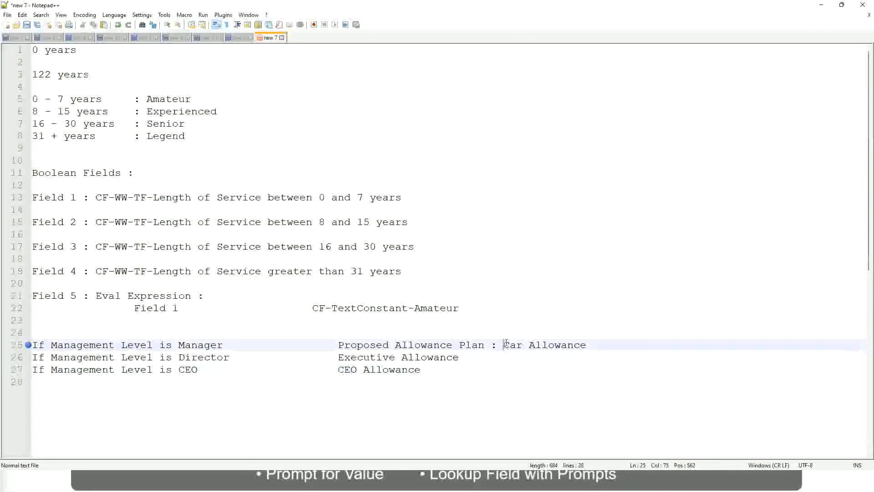
drag(504, 344, 588, 342)
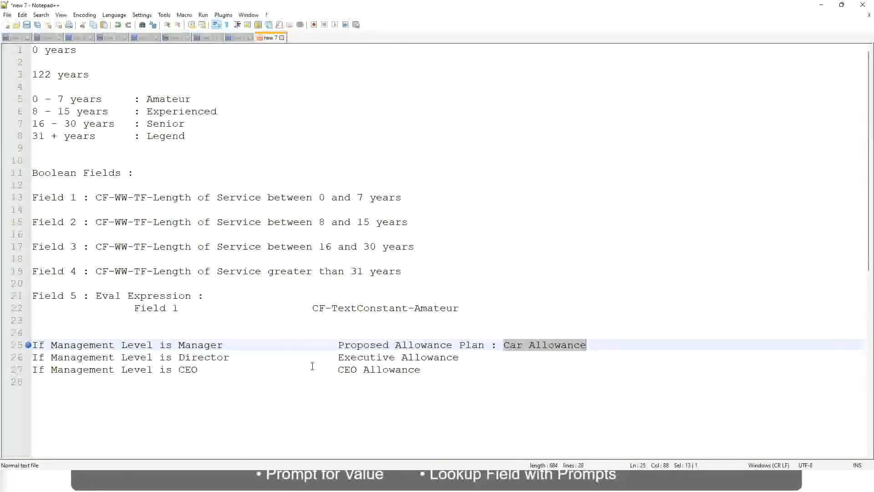
click(408, 345)
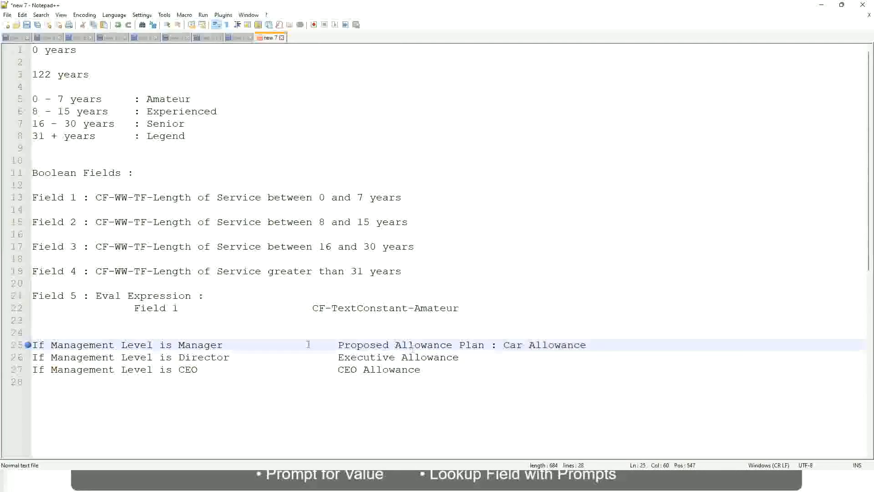
click(104, 345)
click(179, 345)
Step: Replace the Manager rule's outcome on line 25 with "Name of the First Line Manager"
drag(339, 345, 600, 341)
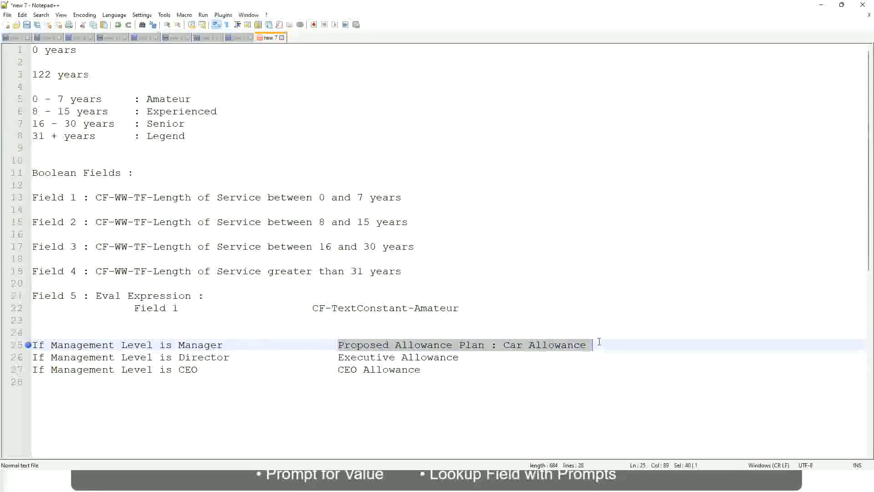
text(Managers)
key(BackSpace)
key(BackSpace)
key(BackSpace)
key(BackSpace)
key(BackSpace)
key(BackSpace)
key(BackSpace)
key(BackSpace)
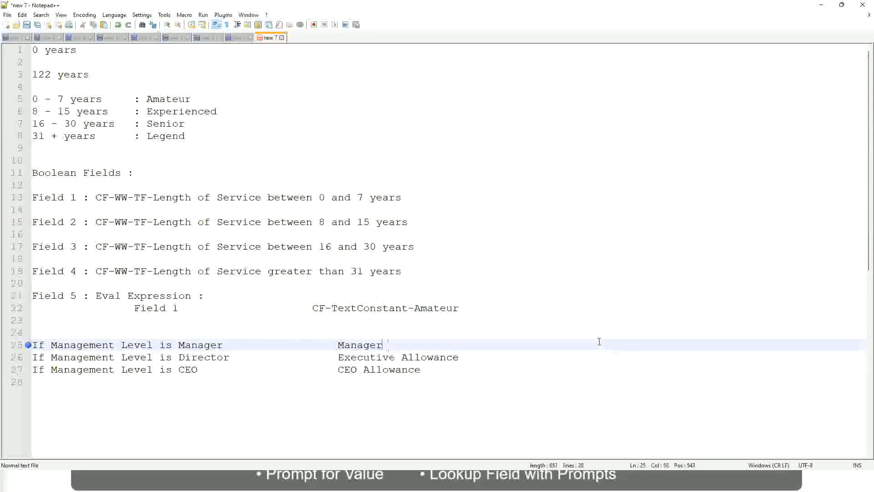
text(Firs)
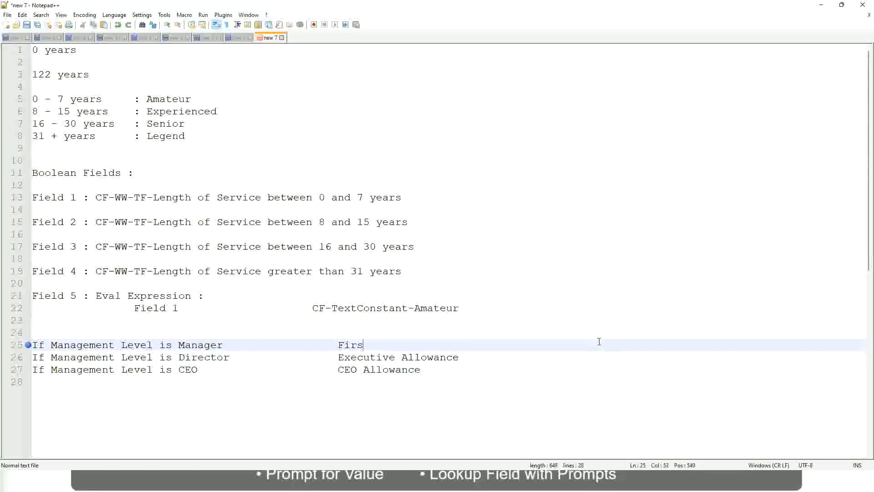
text(t Line Manager)
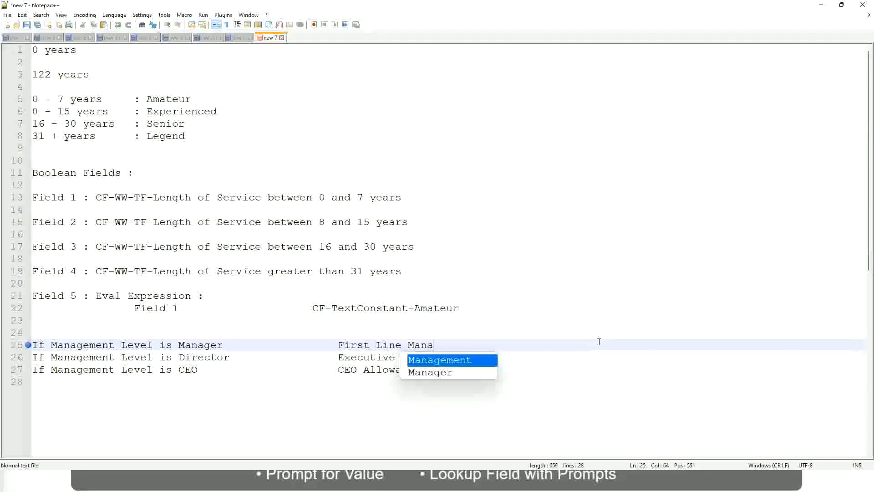
key(Left)
key(Left)
key(Left)
key(Left)
key(Left)
key(Left)
key(Left)
key(Left)
key(Left)
key(Left)
key(Left)
key(Left)
key(Left)
key(Left)
key(Left)
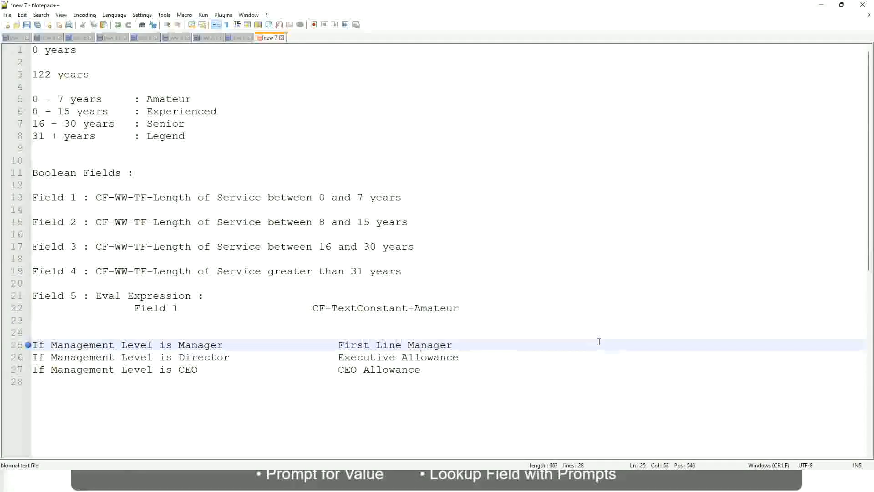
text(Name of the)
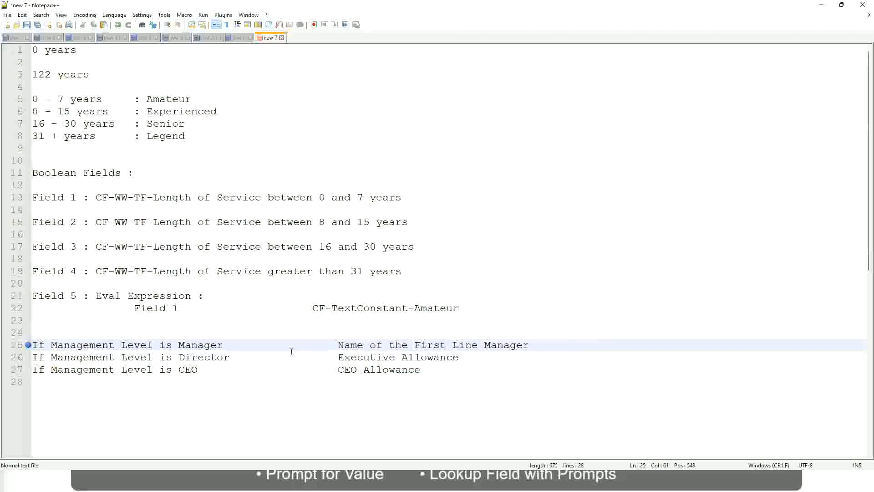
Step: Replace the Director rule's outcome on line 26 with the beginning "Name of"
drag(338, 358, 460, 356)
text(Name )
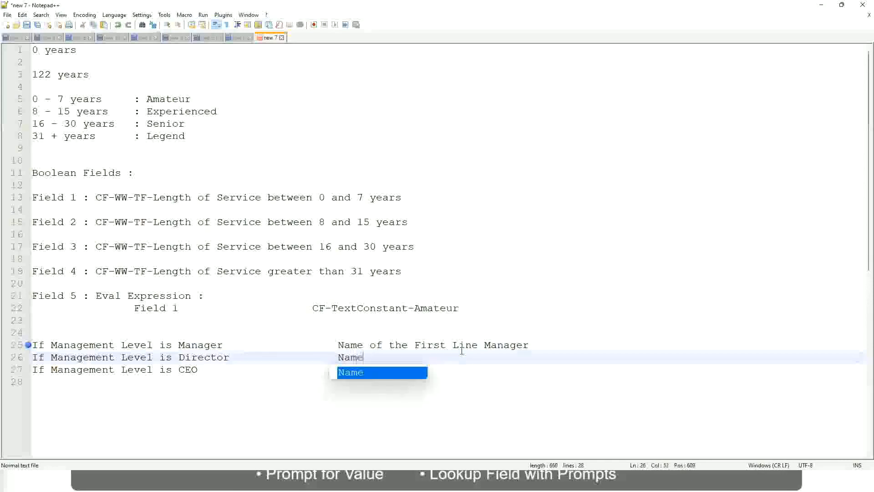
text(of )
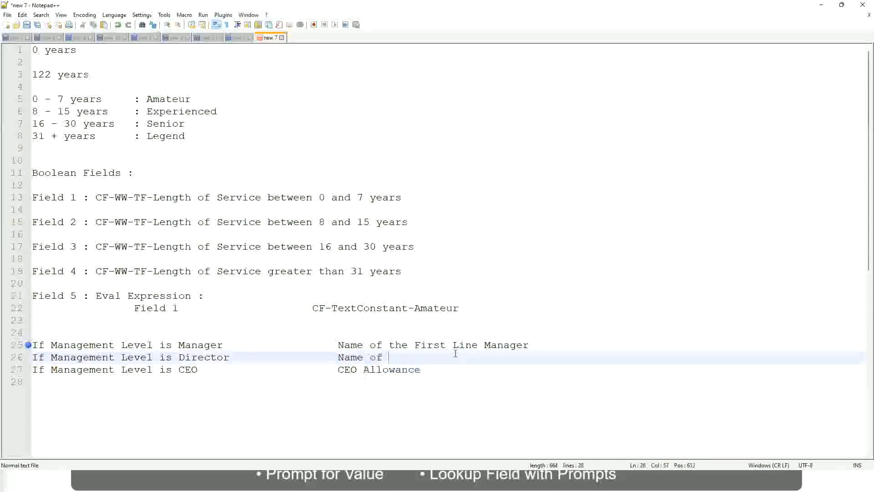
text(the First)
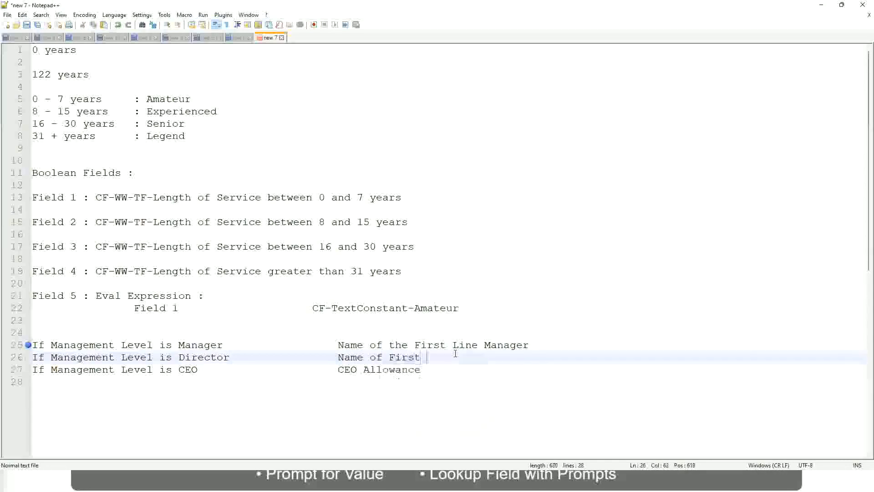
key(BackSpace)
key(BackSpace)
key(BackSpace)
key(BackSpace)
key(BackSpace)
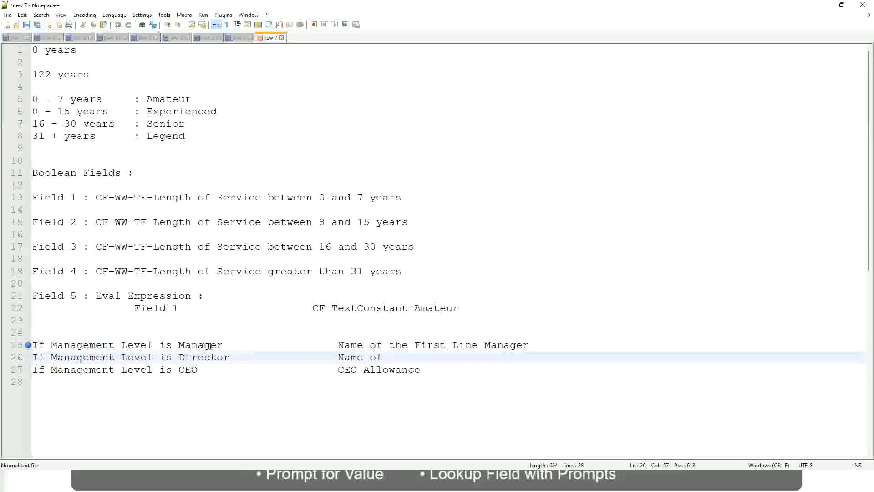
Step: Change "First" to "Second" in the Manager rule's outcome and complete the Director rule's outcome as "Name of Manager"
double_click(428, 345)
text(Second)
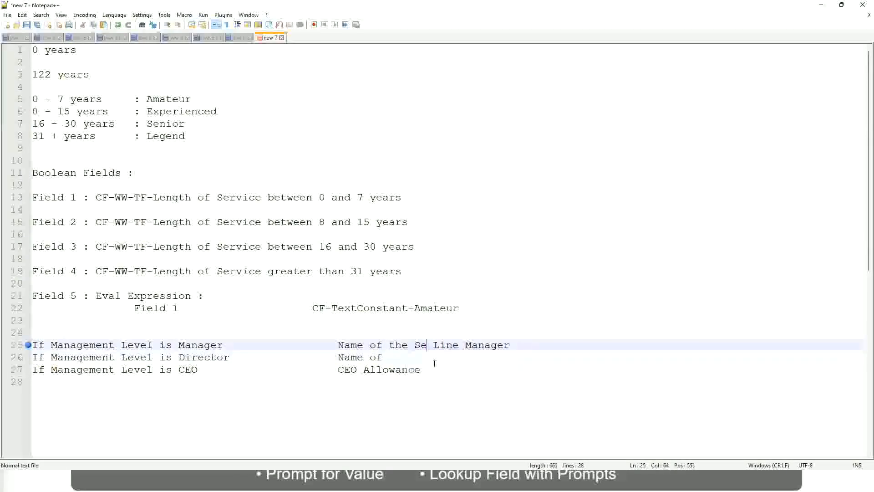
key(BackSpace)
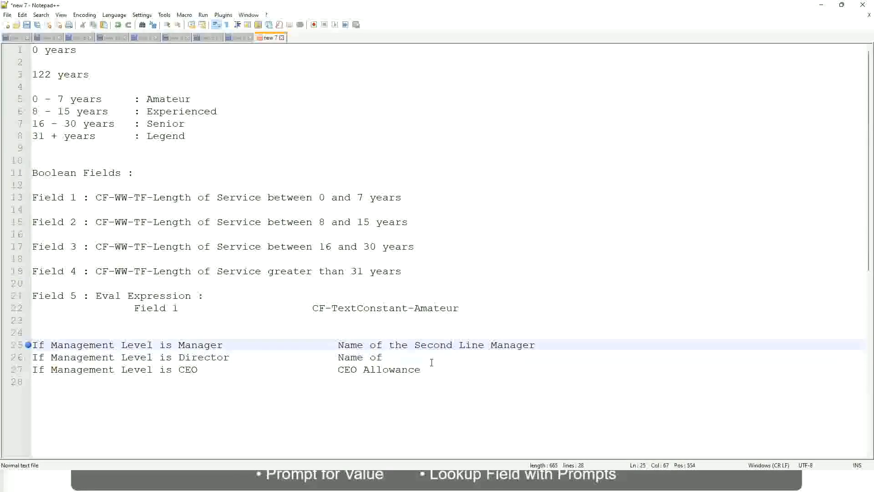
click(397, 357)
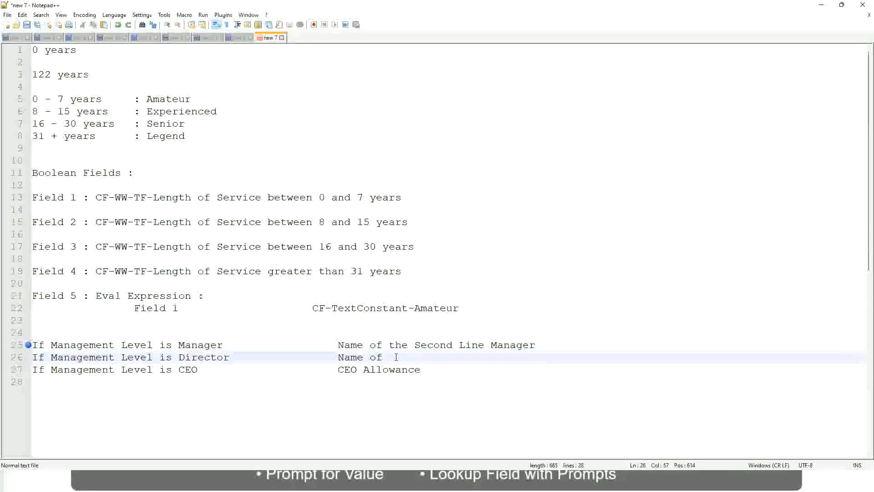
text(Manager)
Step: Replace the CEO rule's outcome on line 27 with "name of CEO/Himself/Herself"
click(205, 369)
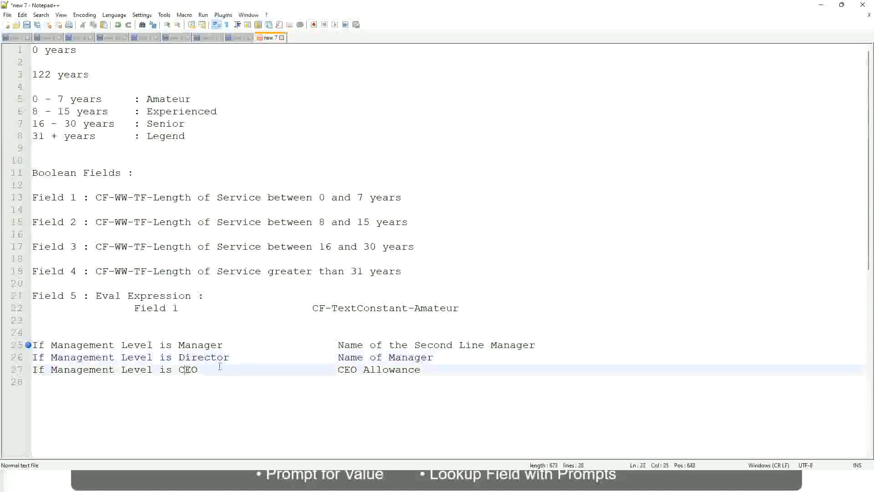
drag(338, 369, 432, 369)
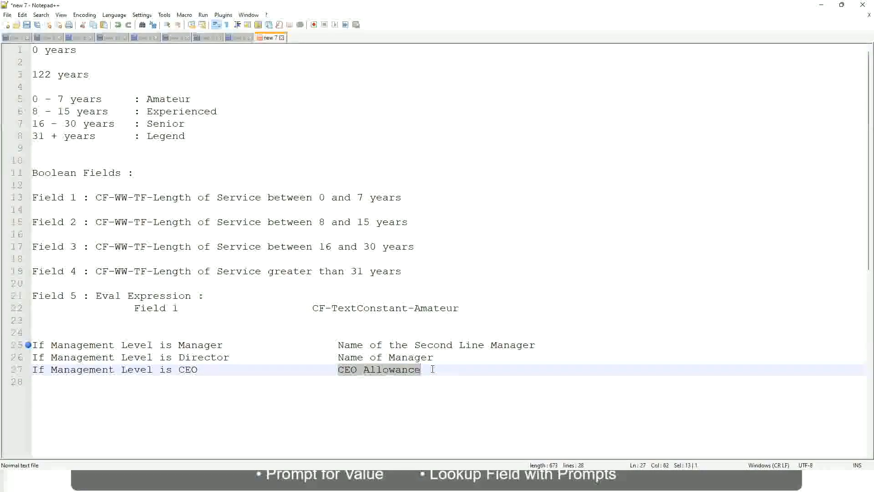
text(name of CEO )
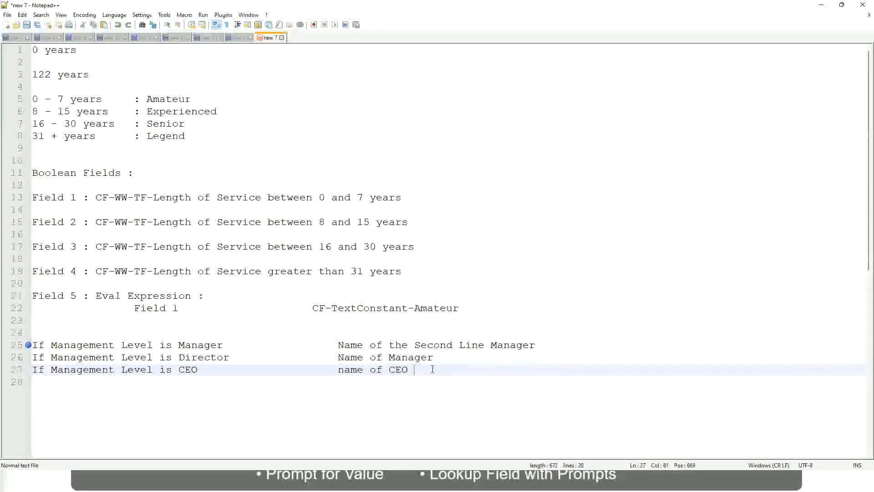
text(/Himself/Herself)
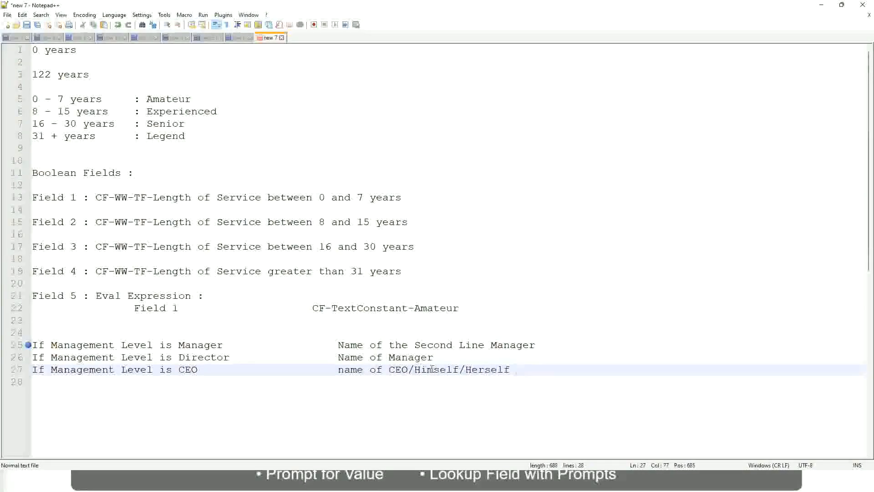
Step: Review the Manager, Director and CEO management level rules and their outcomes on lines 25 to 27
click(319, 372)
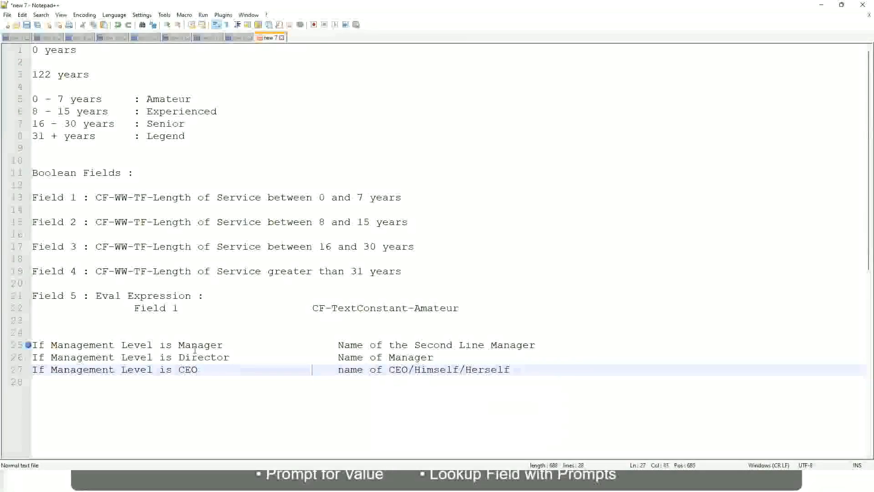
click(27, 347)
click(96, 346)
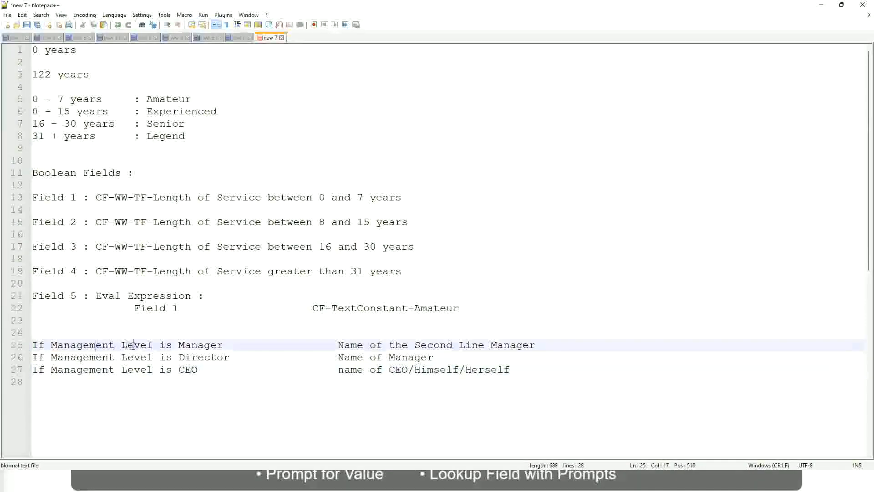
click(204, 345)
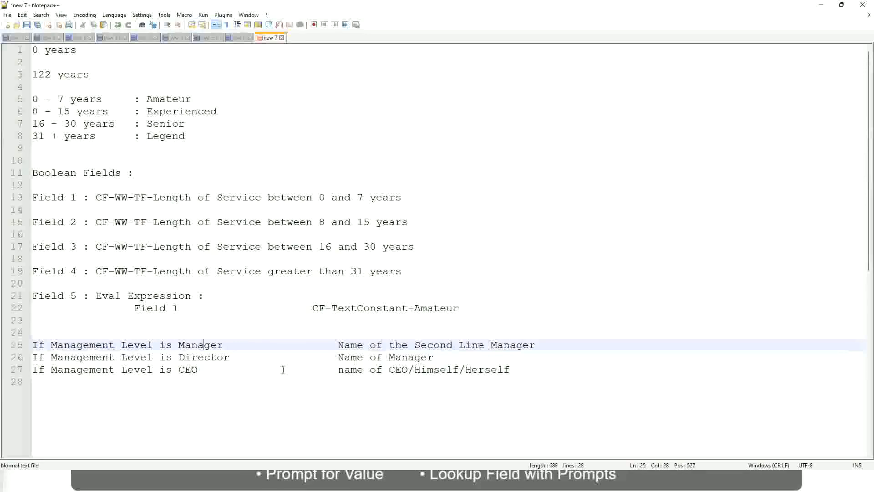
click(104, 359)
click(216, 356)
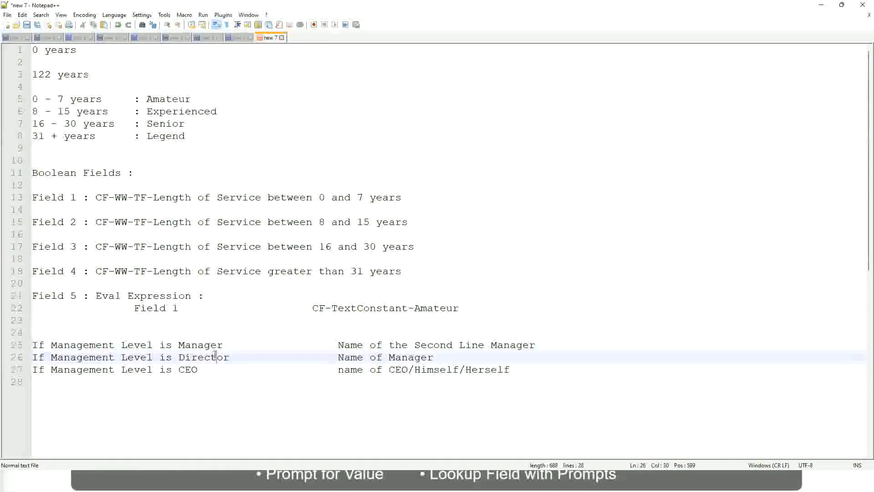
click(434, 358)
click(197, 358)
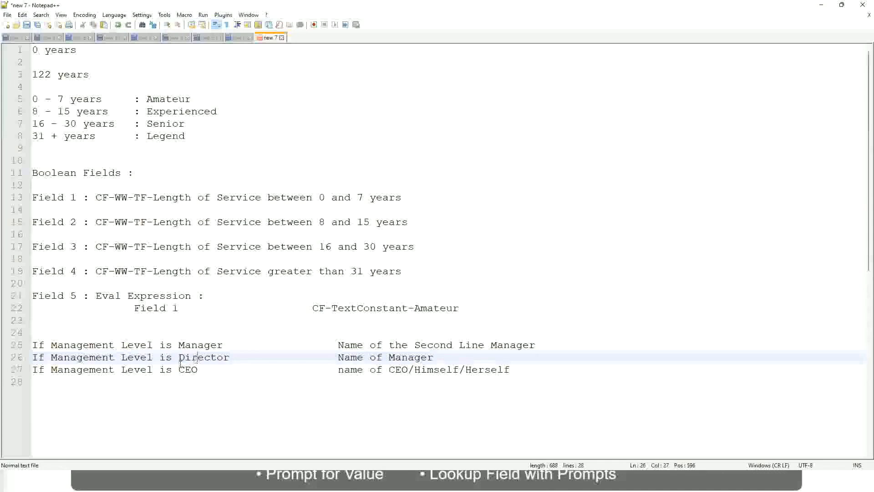
click(189, 370)
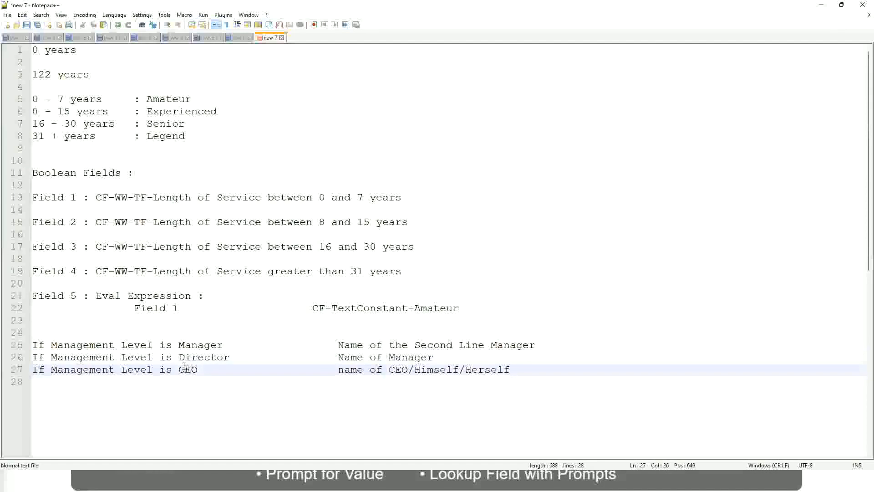
click(409, 370)
click(515, 370)
drag(524, 370, 32, 345)
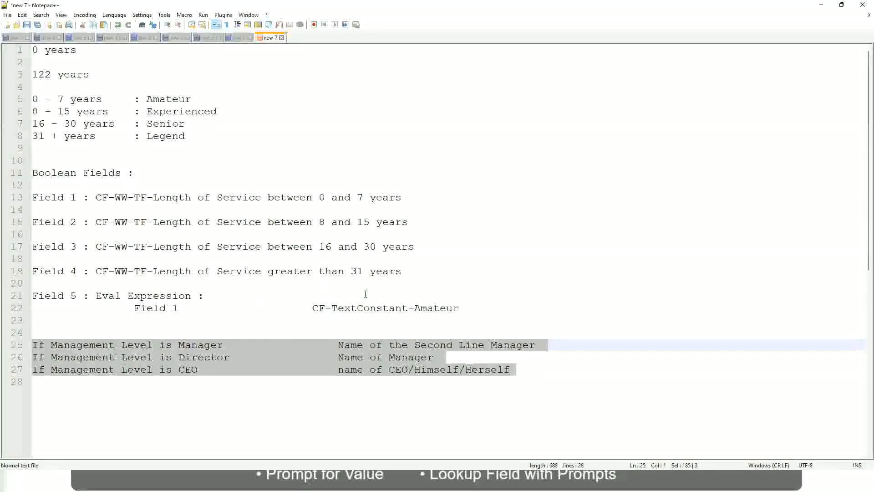
Step: Examine the Manager rule's outcome "Name of the Second Line Manager" on line 25
click(370, 346)
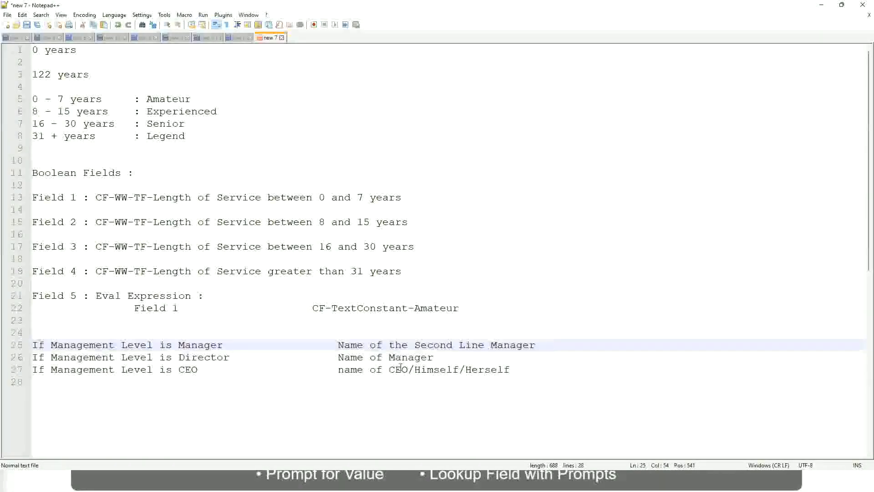
click(338, 344)
drag(338, 345, 536, 345)
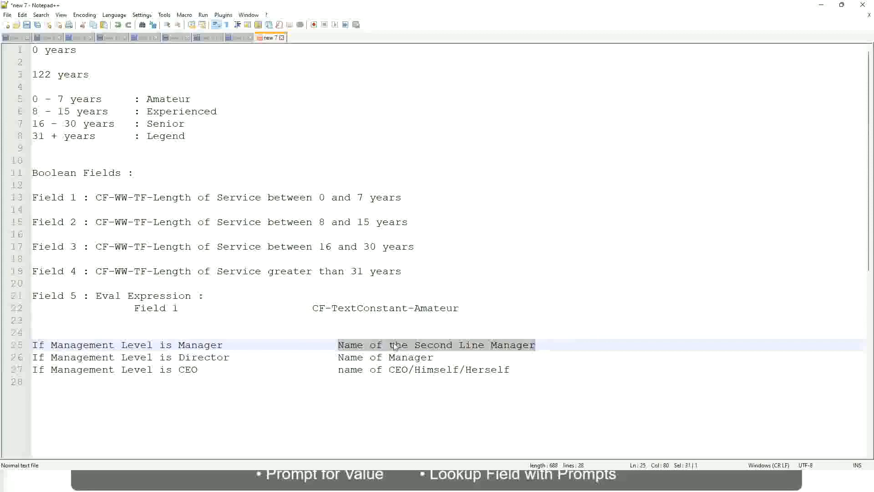
click(408, 348)
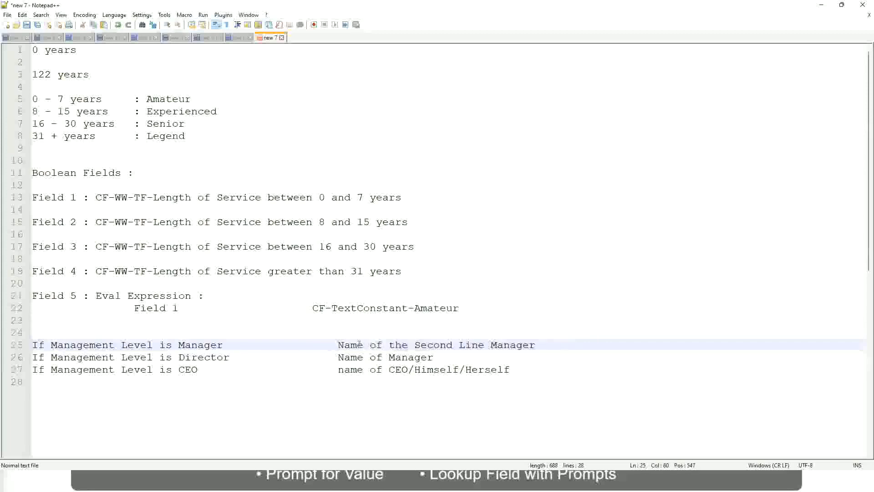
drag(338, 345, 538, 344)
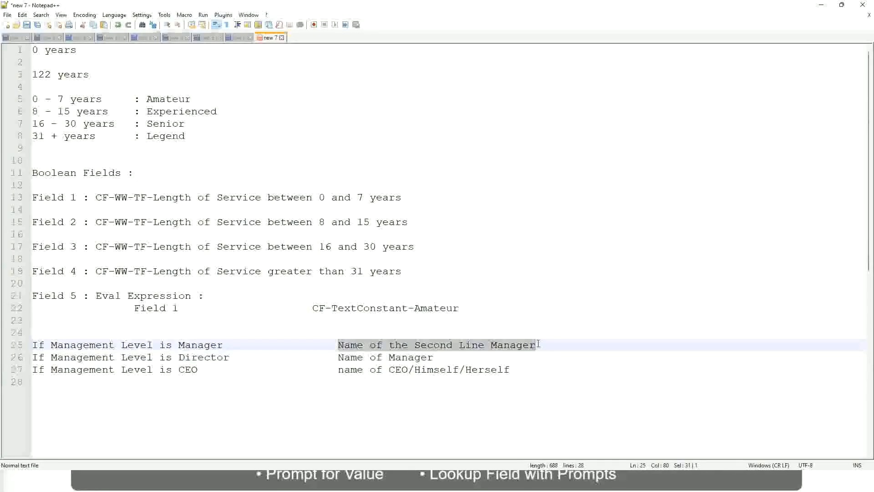
click(448, 347)
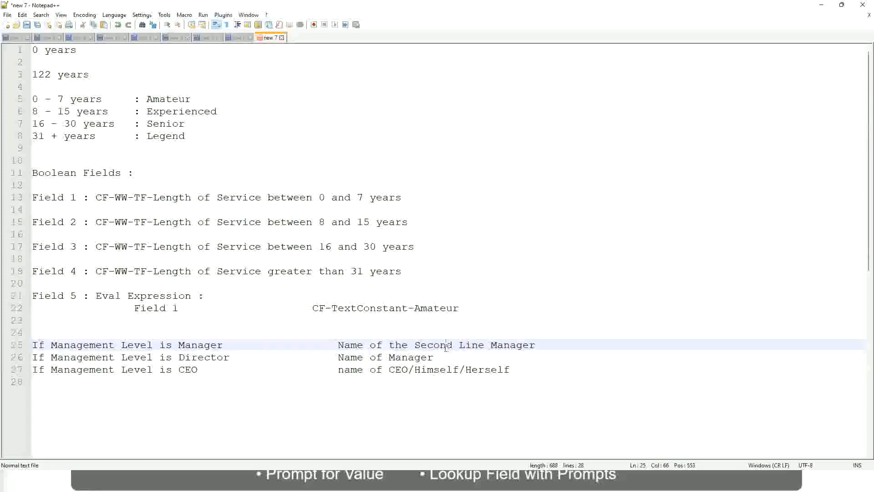
click(227, 345)
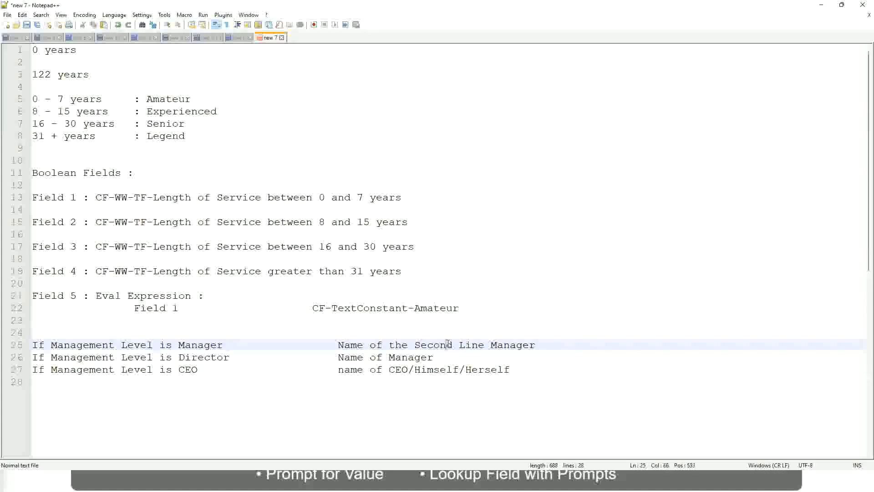
drag(479, 345, 485, 344)
click(549, 343)
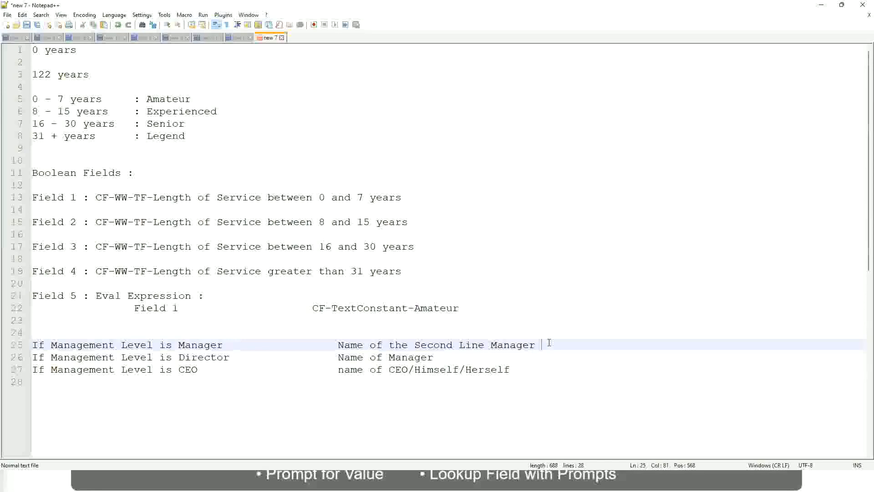
click(515, 339)
Step: Compare the experience band labels on lines 5 to 8 with the manager name outcomes on lines 25 to 27
double_click(169, 99)
double_click(176, 112)
double_click(169, 124)
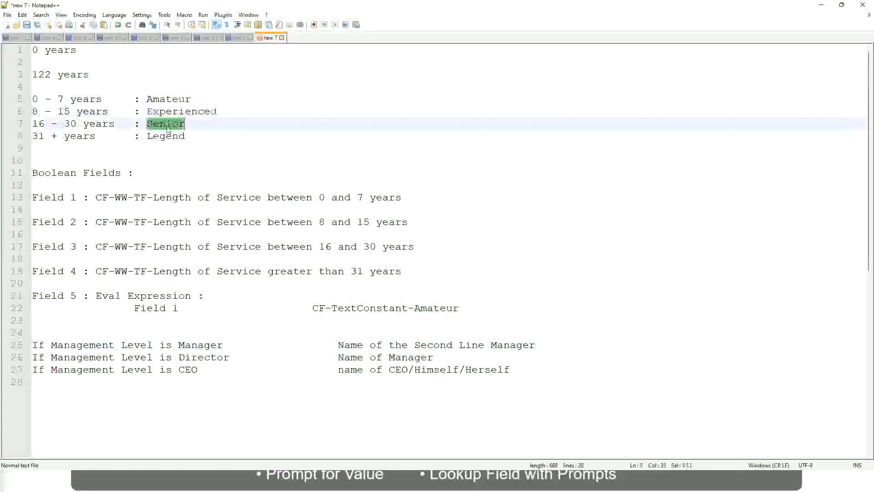
double_click(169, 136)
click(201, 130)
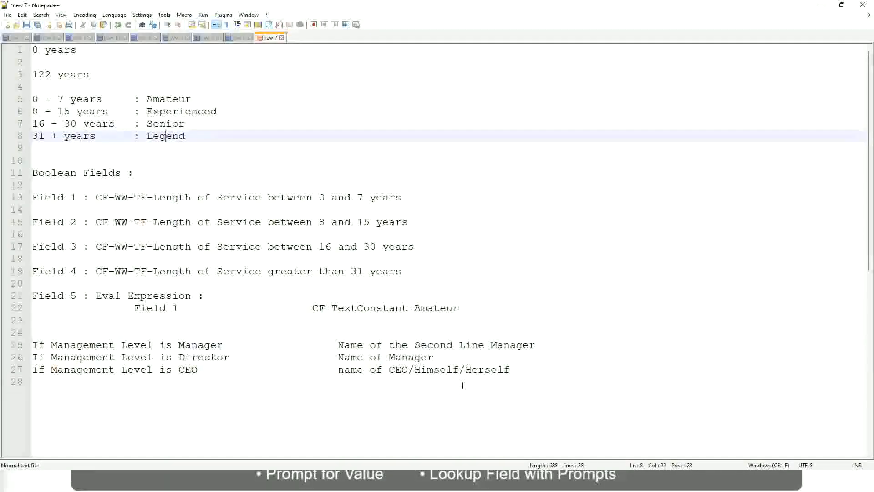
click(448, 369)
click(421, 370)
click(412, 357)
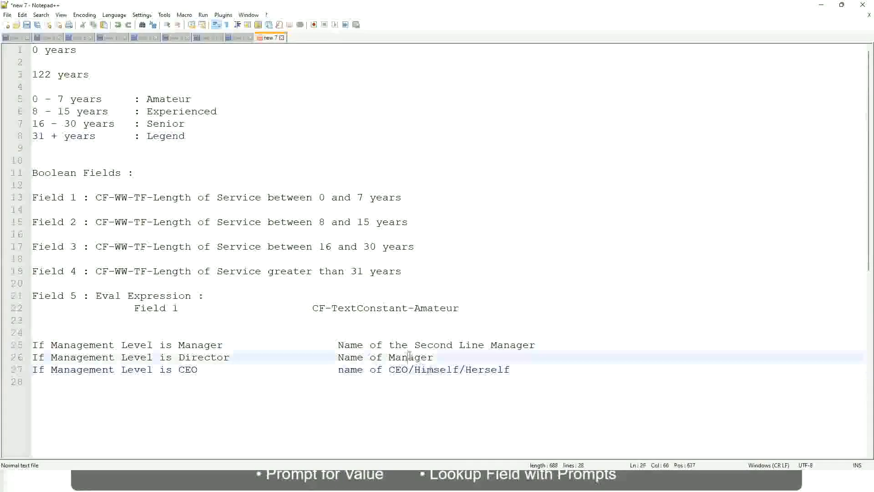
click(420, 347)
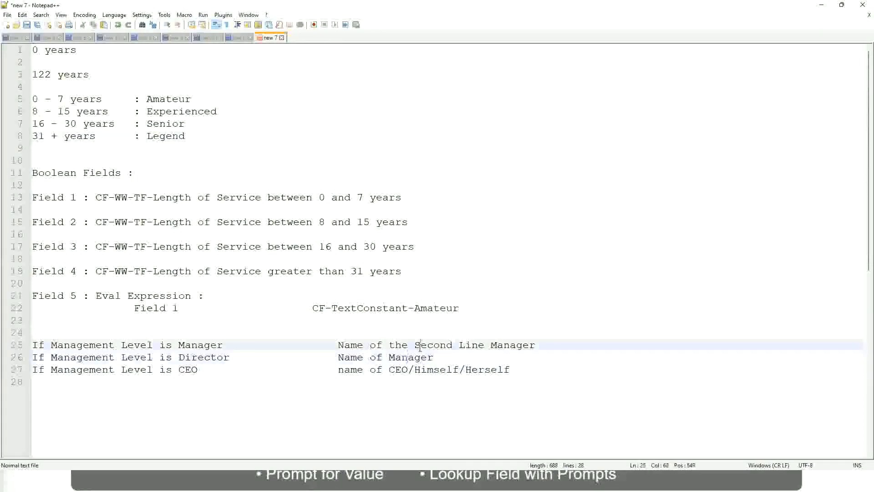
click(237, 359)
Step: Switch to Workday, copy the name of the saved Lookup Range Band calculated field and close its save confirmation
key(alt+Tab)
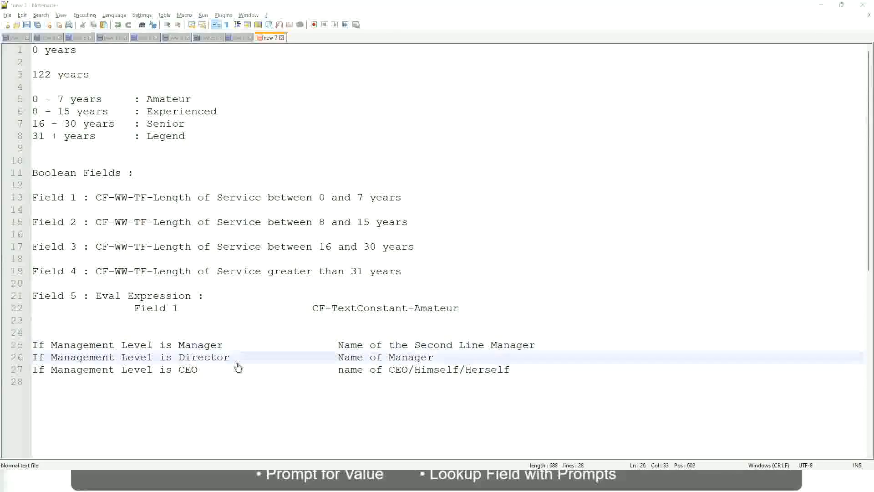
scroll(323, 157, down, 4)
scroll(340, 175, up, 4)
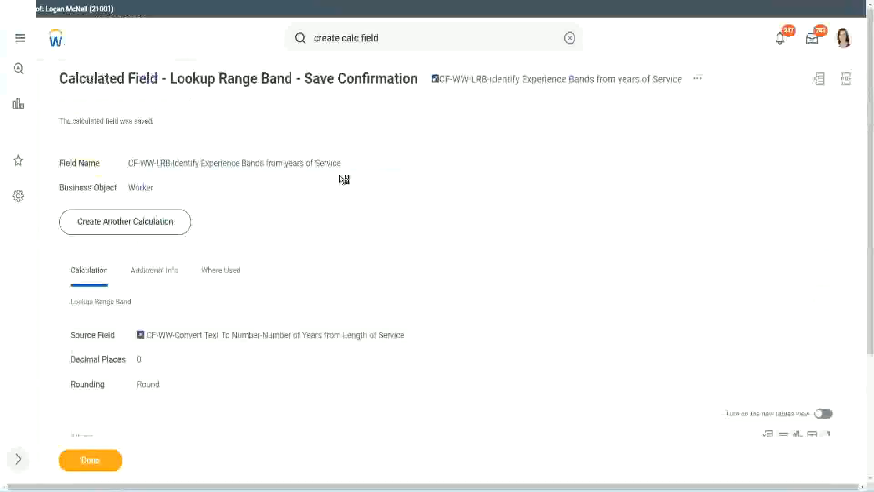
right_click(512, 85)
click(541, 136)
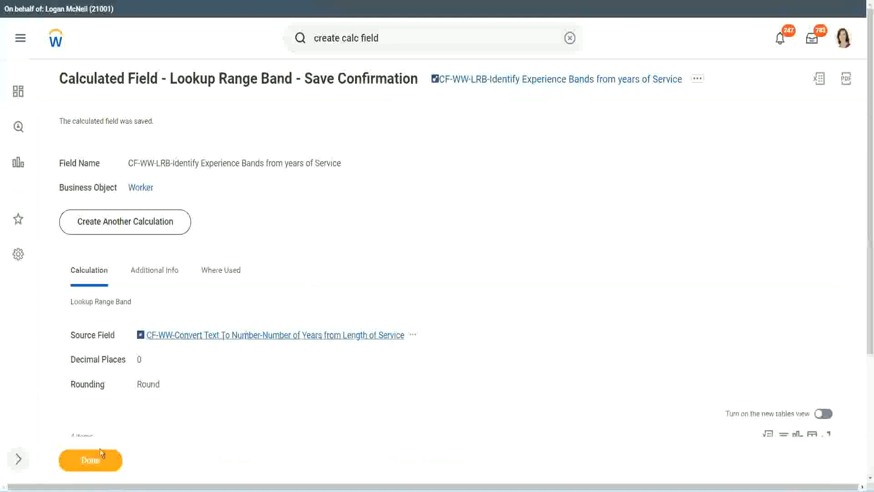
click(86, 462)
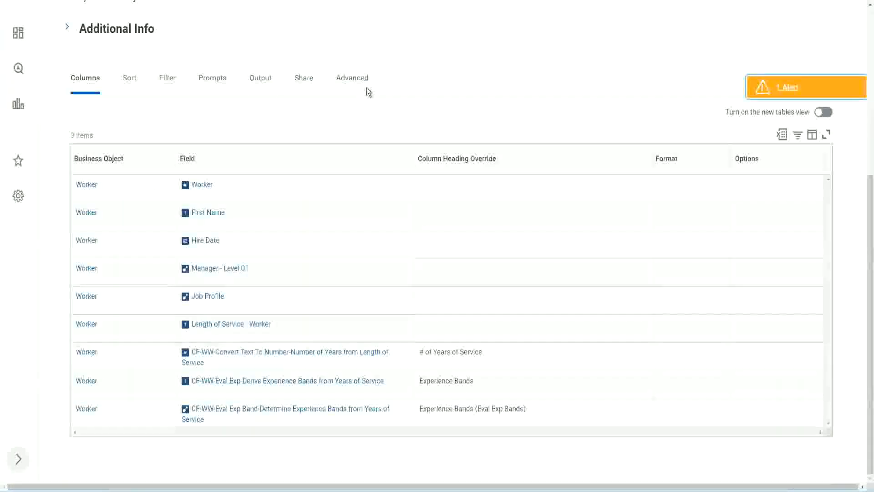
Step: Open the WW Employee Details custom report for editing
scroll(379, 119, up, 5)
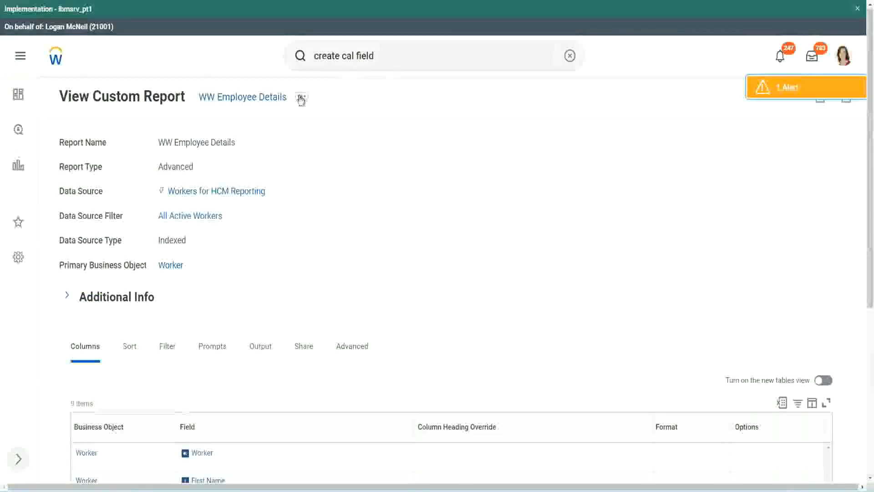
click(301, 98)
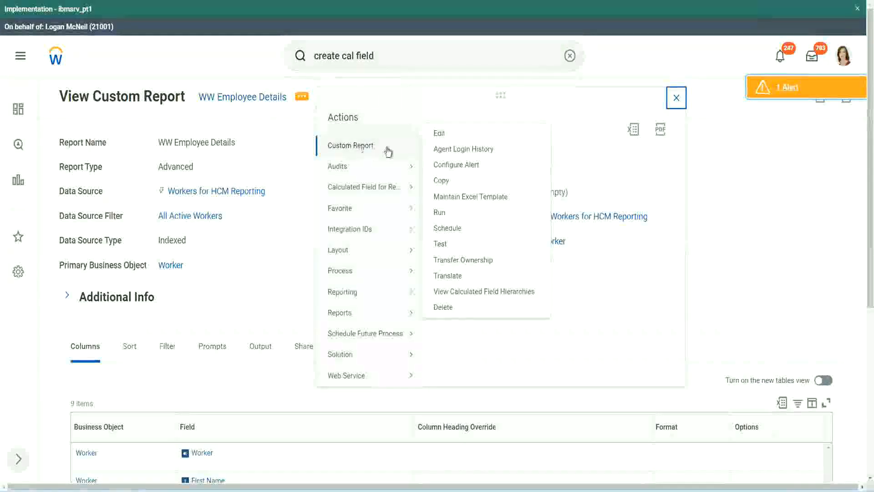
click(444, 134)
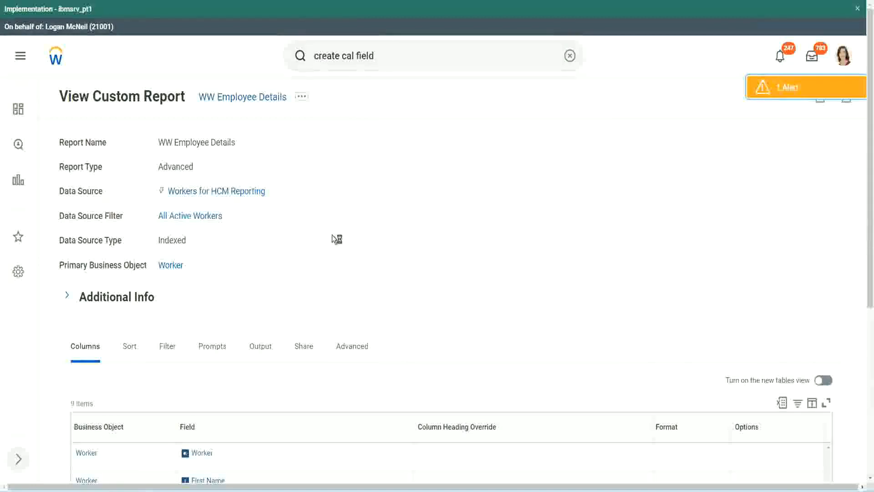
Step: Add a Worker column at the end of the report with the copied field CF-WW-LRB-Identify Experience Bands from years of Service
scroll(332, 235, down, 5)
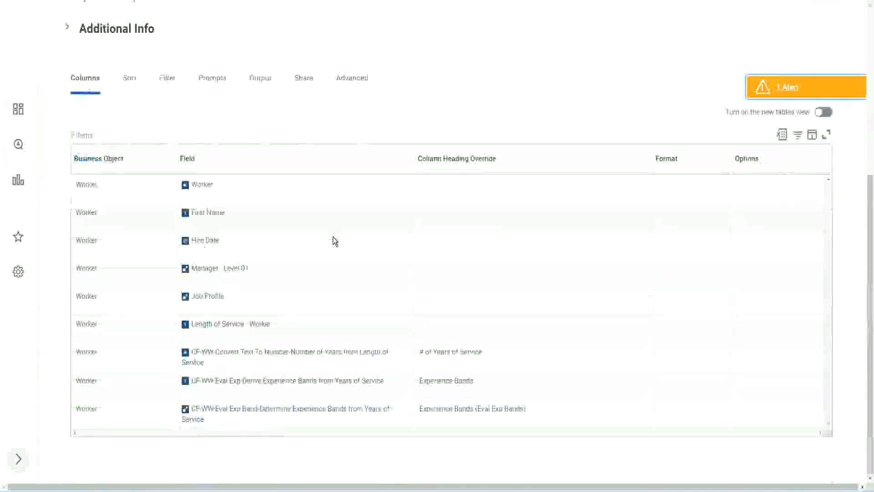
scroll(329, 255, down, 10)
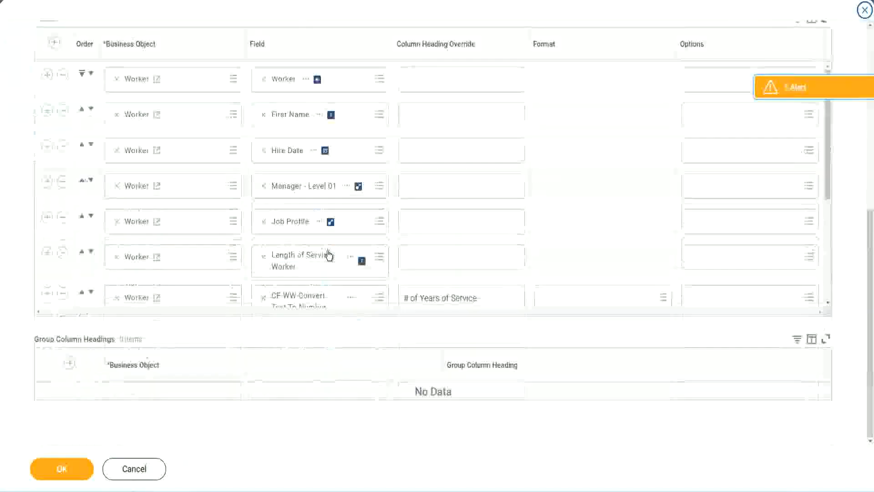
scroll(111, 307, down, 5)
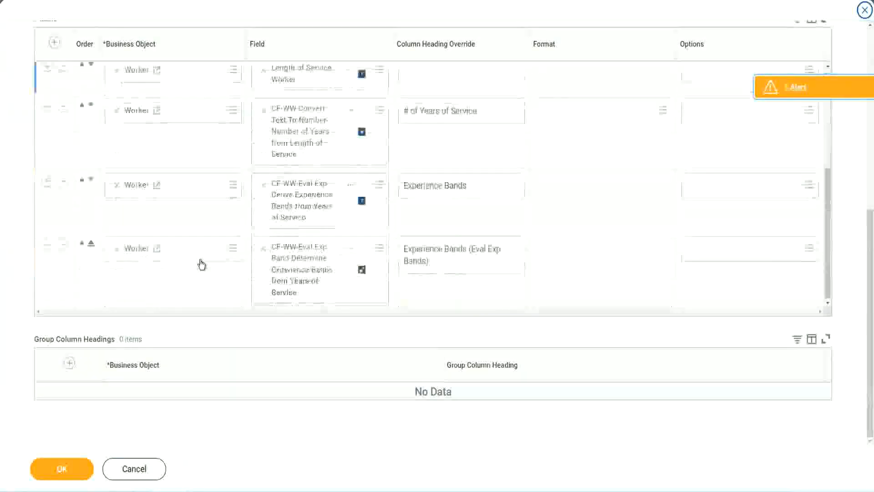
click(47, 244)
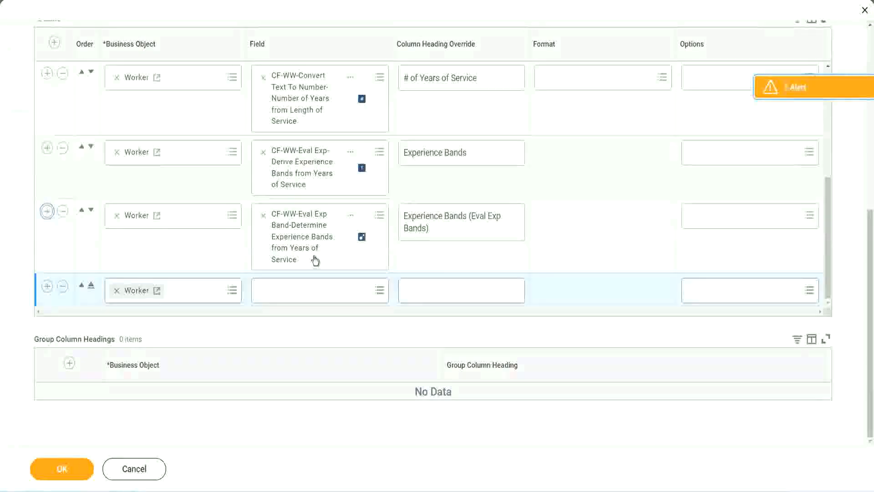
click(297, 290)
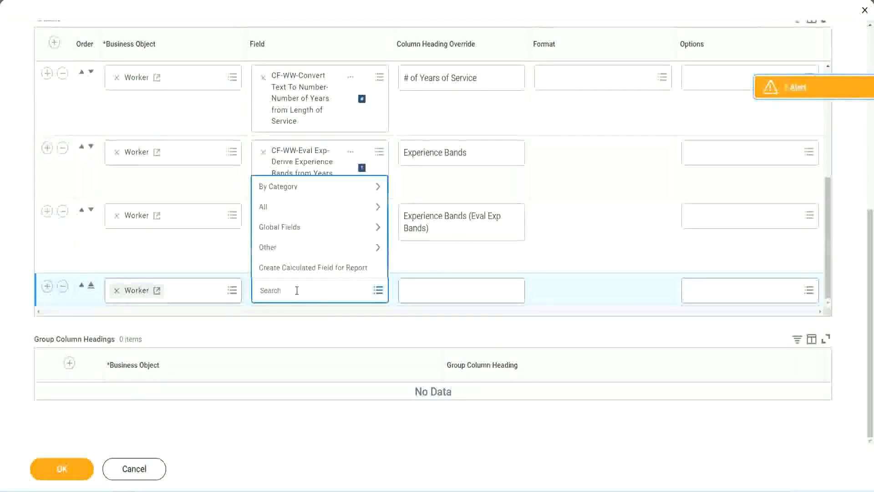
key(ctrl+v)
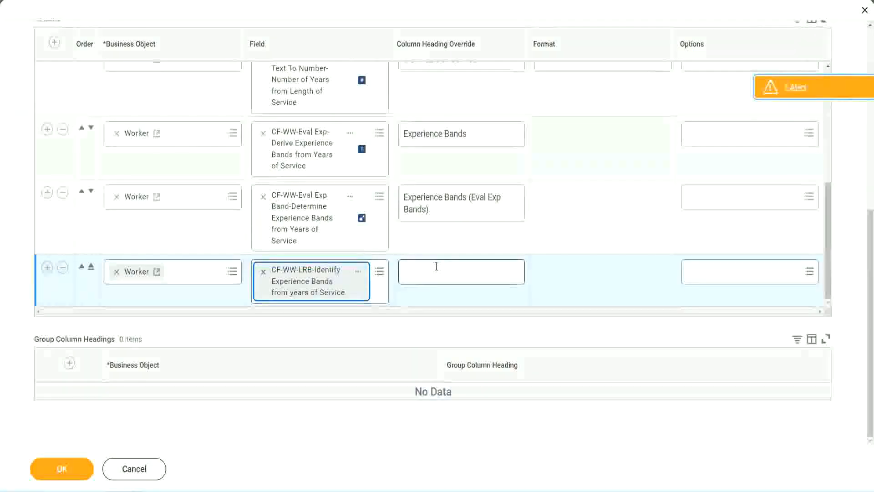
Step: Set the new LRB column's heading override to Experience Bands (LRB) and save the report definition
click(436, 266)
text(Ex)
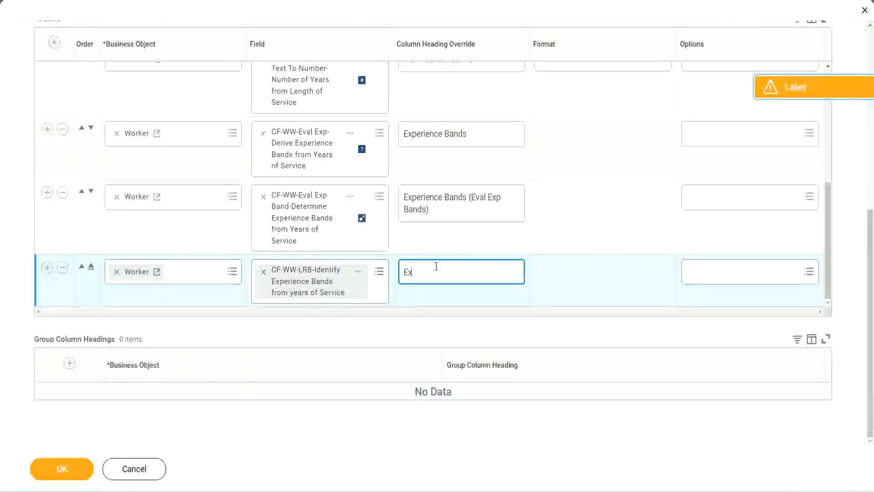
text(perienc)
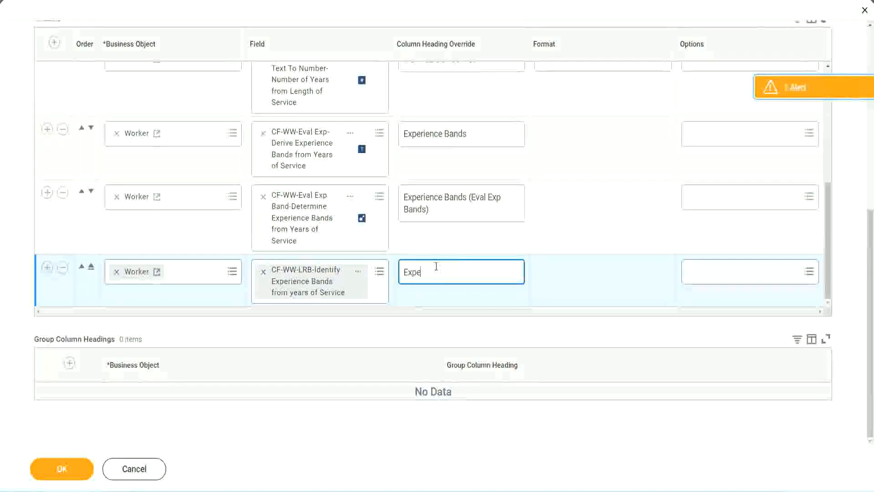
key(BackSpace)
key(BackSpace)
key(BackSpace)
key(BackSpace)
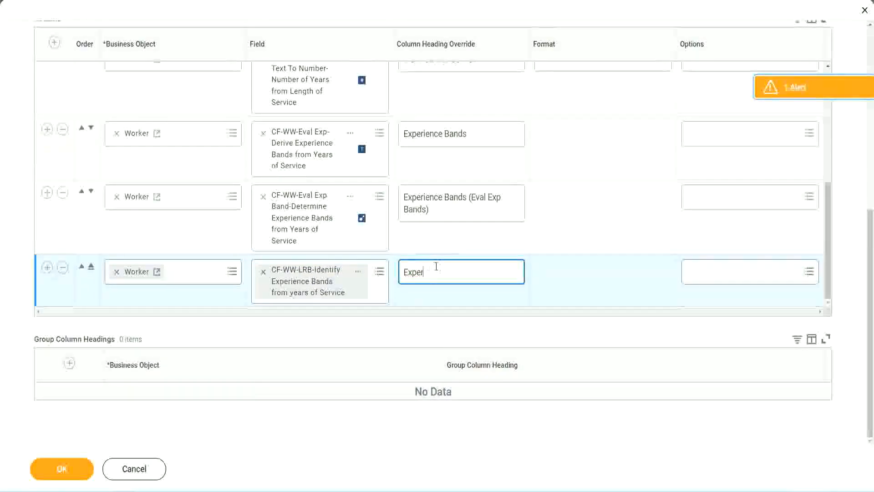
text(ience Band)
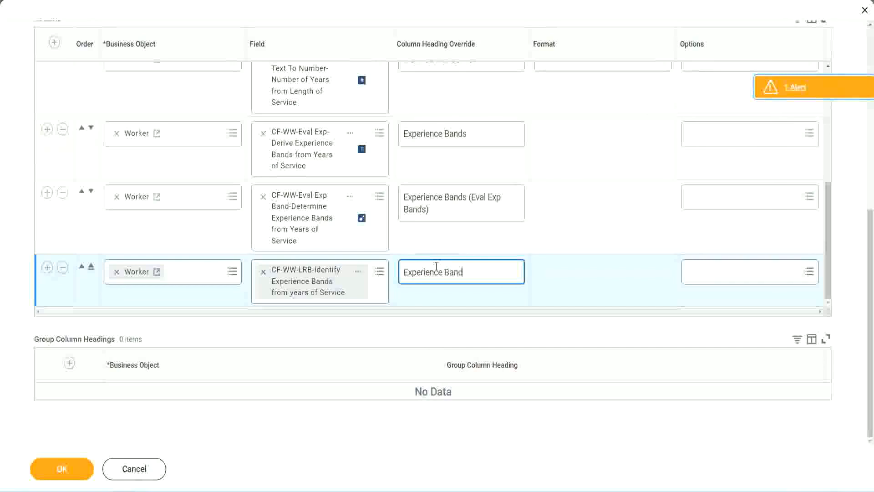
text(s (LRB))
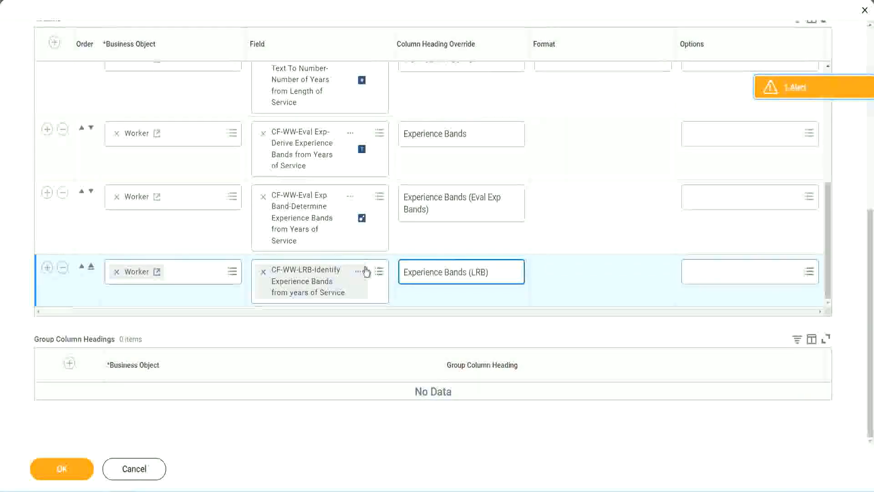
click(76, 477)
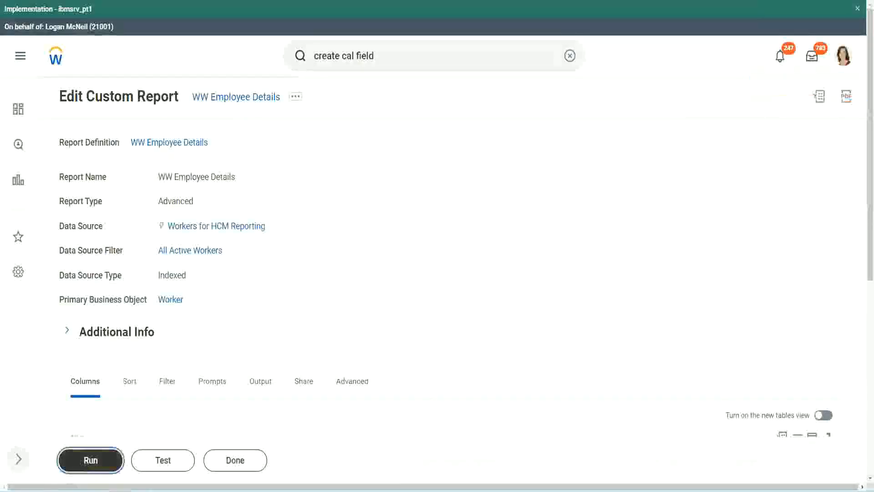
Step: Run the WW Employee Details report with all prompts blank and compare the three experience band columns across the workers
click(90, 461)
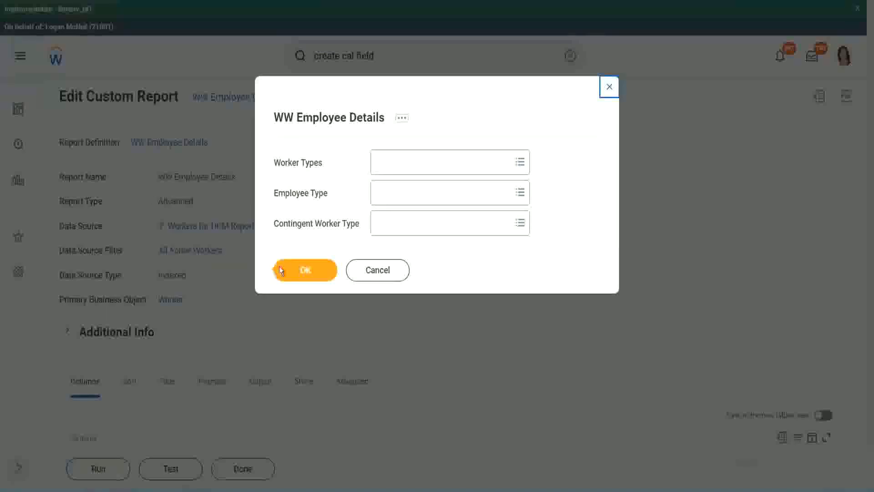
click(310, 272)
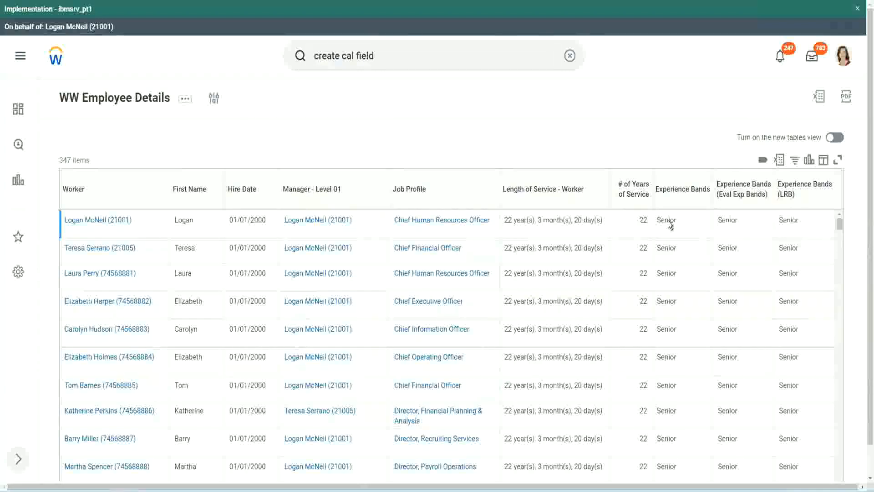
double_click(669, 220)
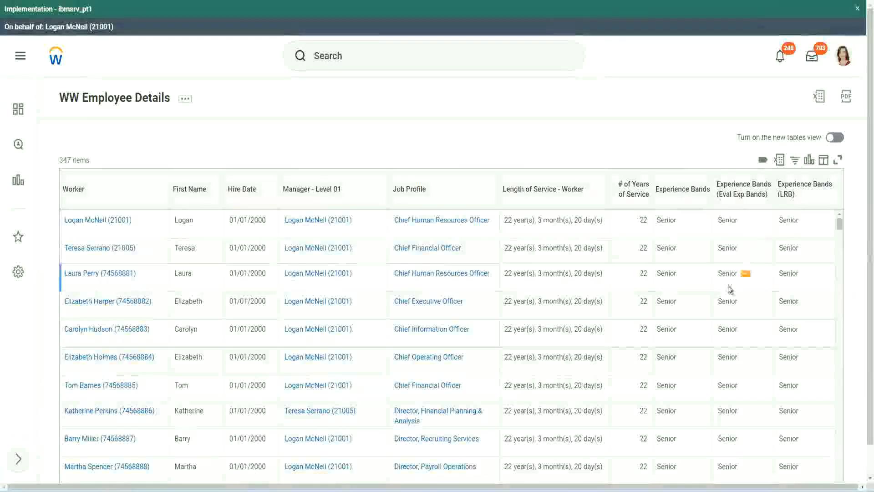
scroll(728, 286, down, 10)
scroll(724, 309, down, 5)
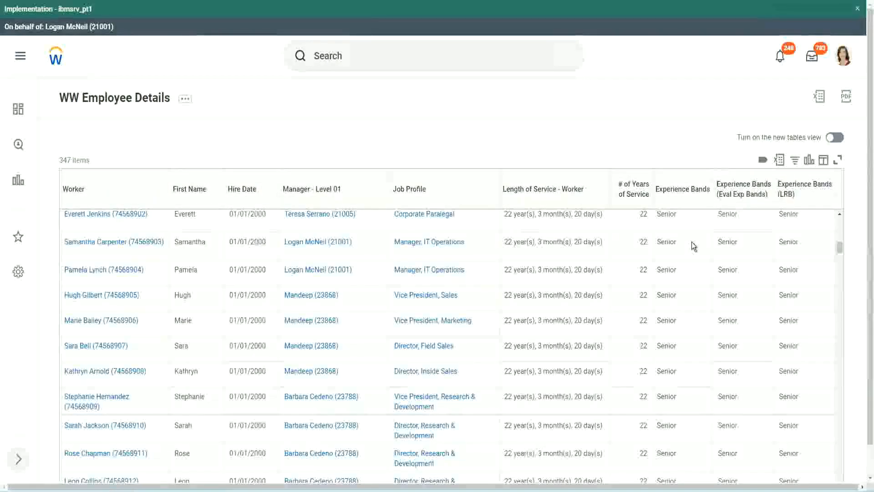
scroll(688, 373, down, 3)
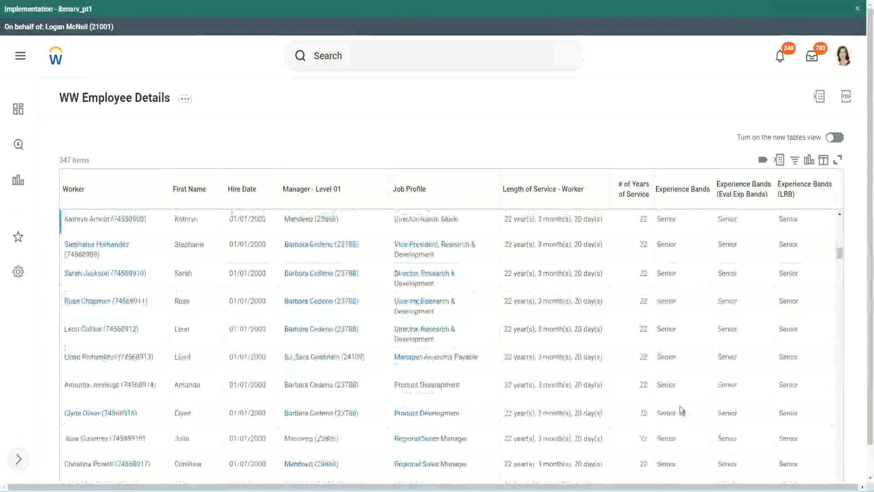
scroll(684, 324, down, 1)
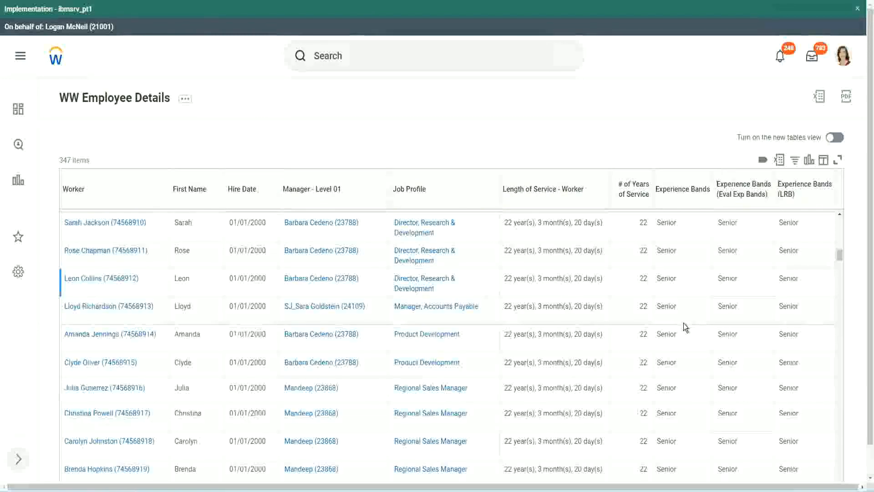